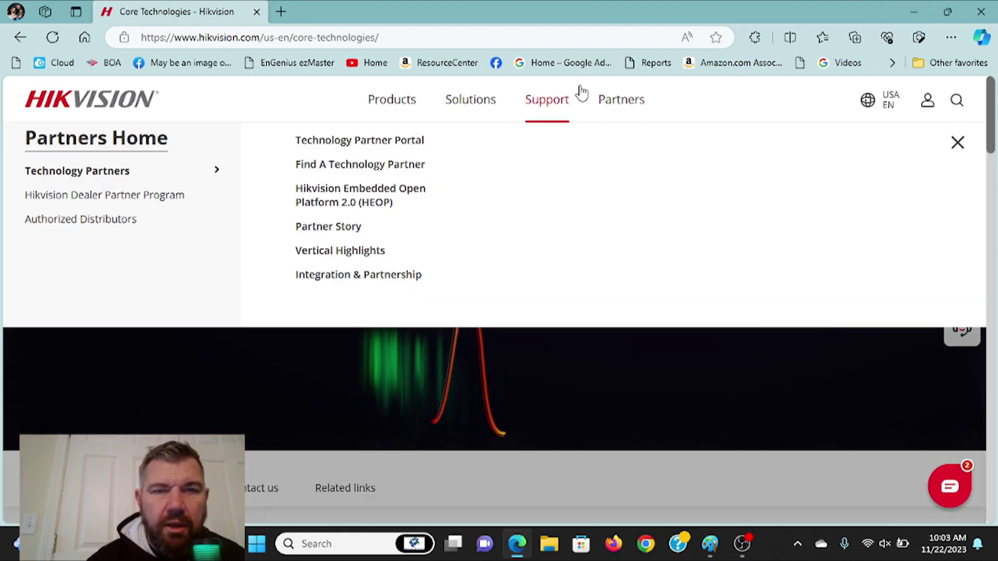
Show Hikvision's US Core Technologies page in Edge, with its Support Home options.
mouse_move(559, 109)
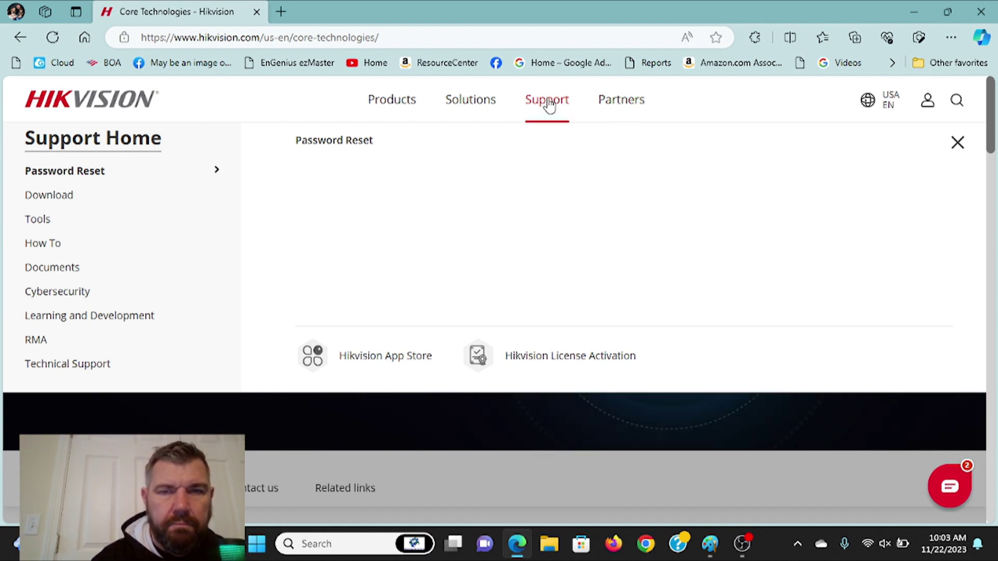
Open Hikvision's Software download list via Support > Download and scroll to iVMS-4200.
mouse_move(57, 202)
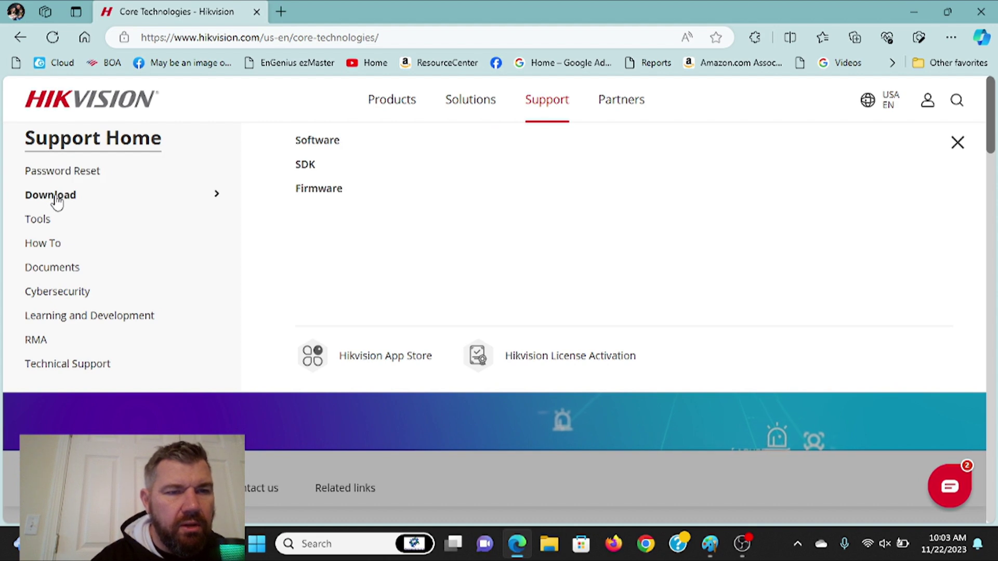
click(322, 141)
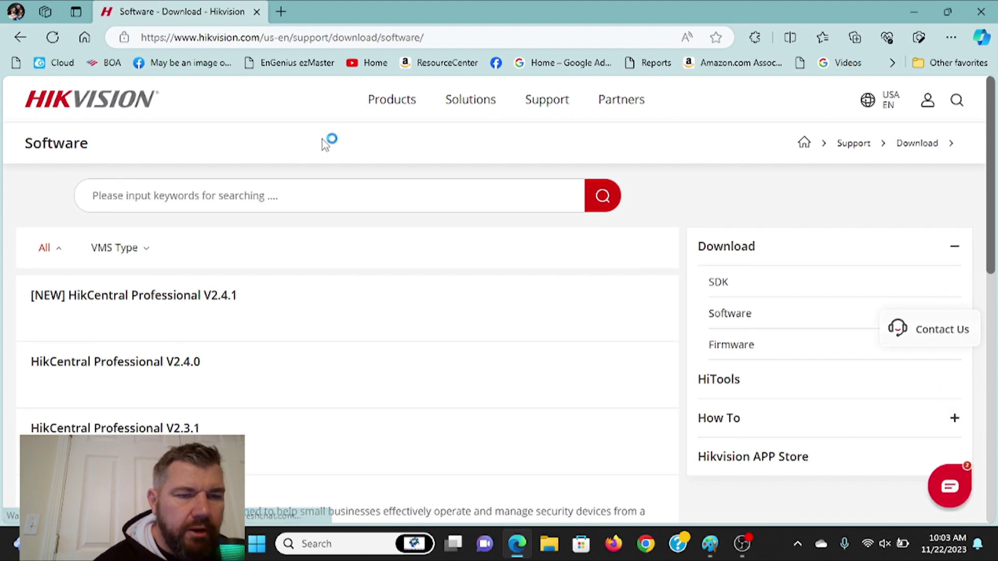
scroll(307, 259, down, 2)
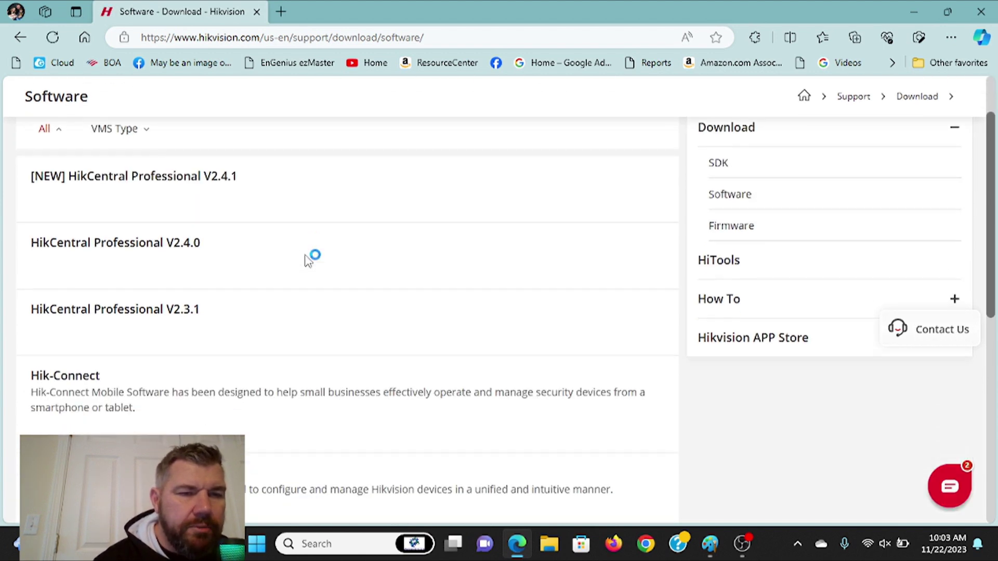
scroll(307, 257, down, 2)
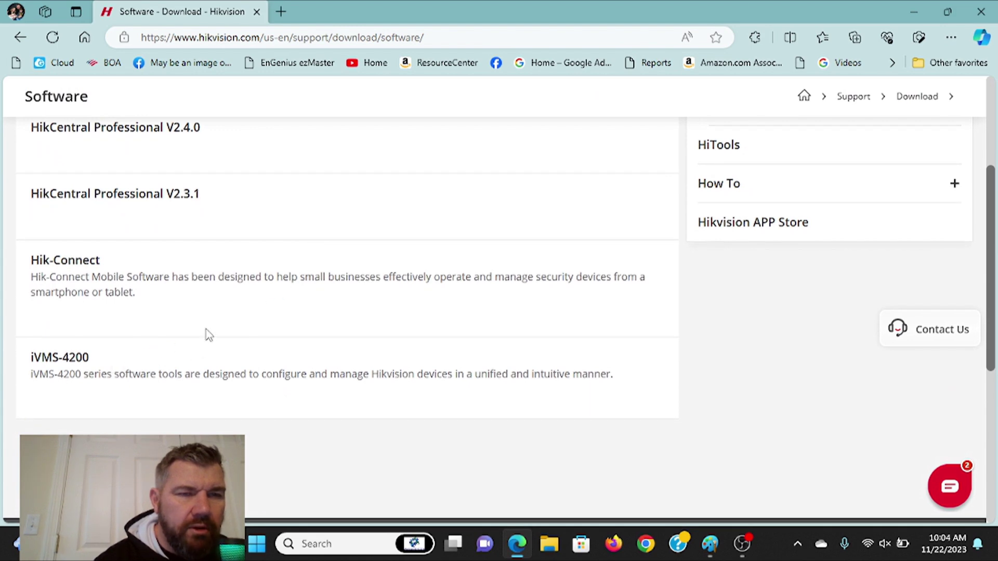
scroll(210, 323, up, 3)
scroll(213, 311, down, 3)
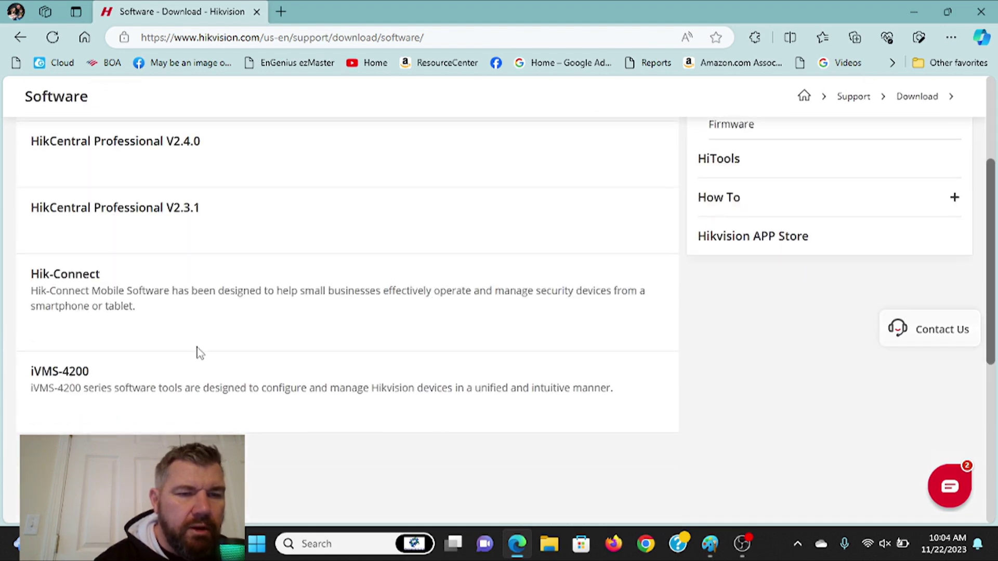
Open the iVMS-4200 product page and scroll down to its Software download section.
click(68, 376)
scroll(293, 307, down, 2)
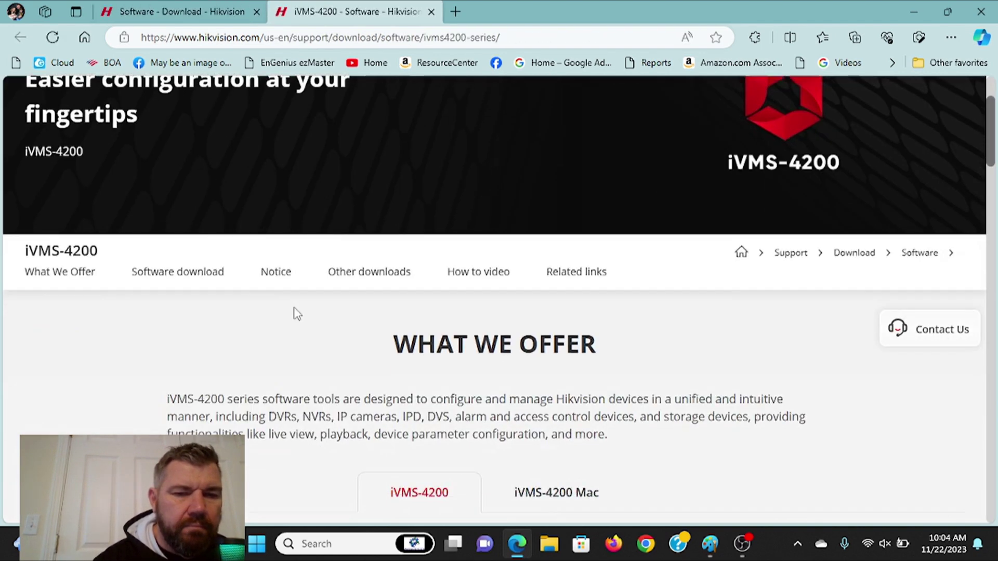
scroll(293, 307, down, 5)
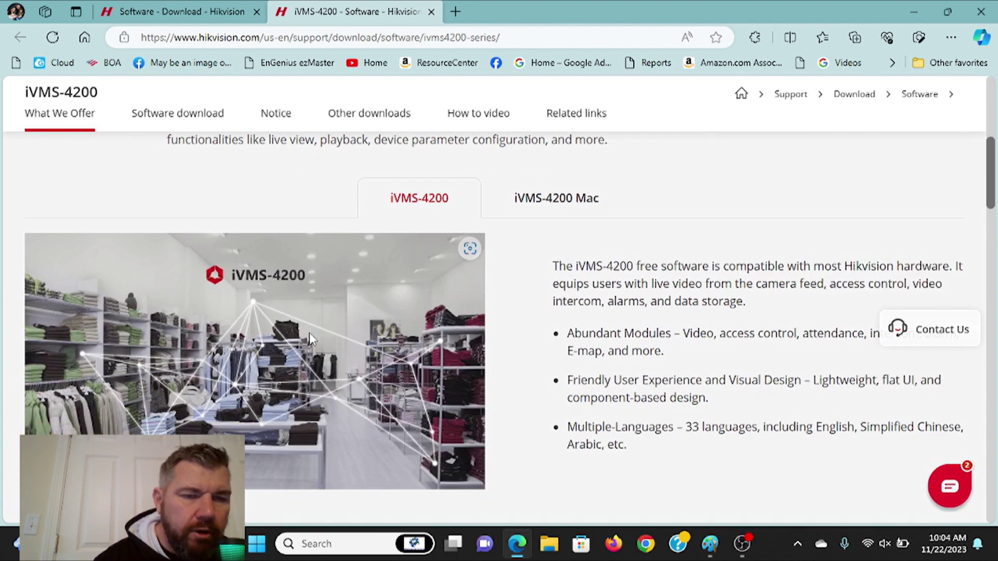
scroll(310, 333, down, 1)
scroll(310, 332, up, 2)
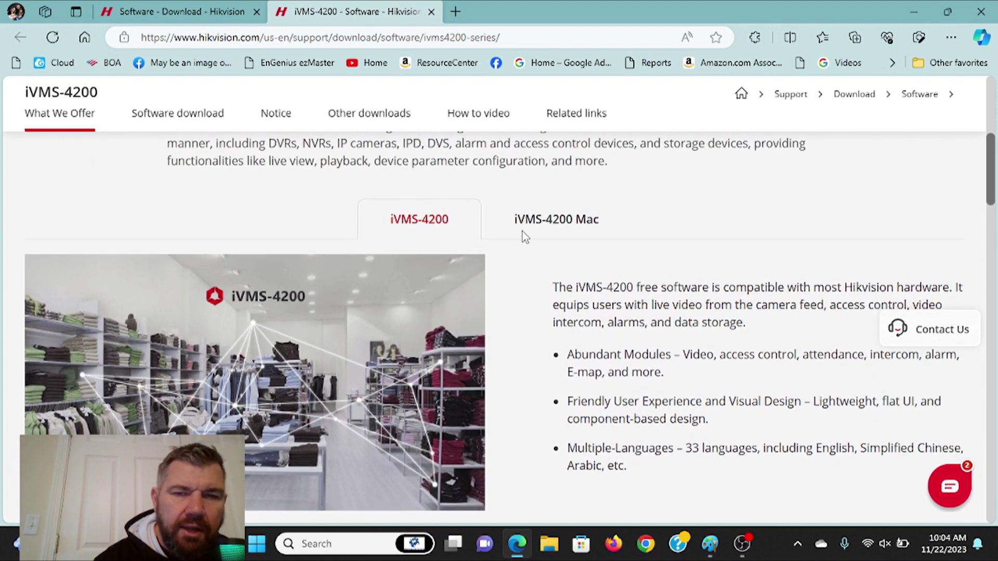
scroll(548, 239, down, 3)
scroll(547, 240, down, 2)
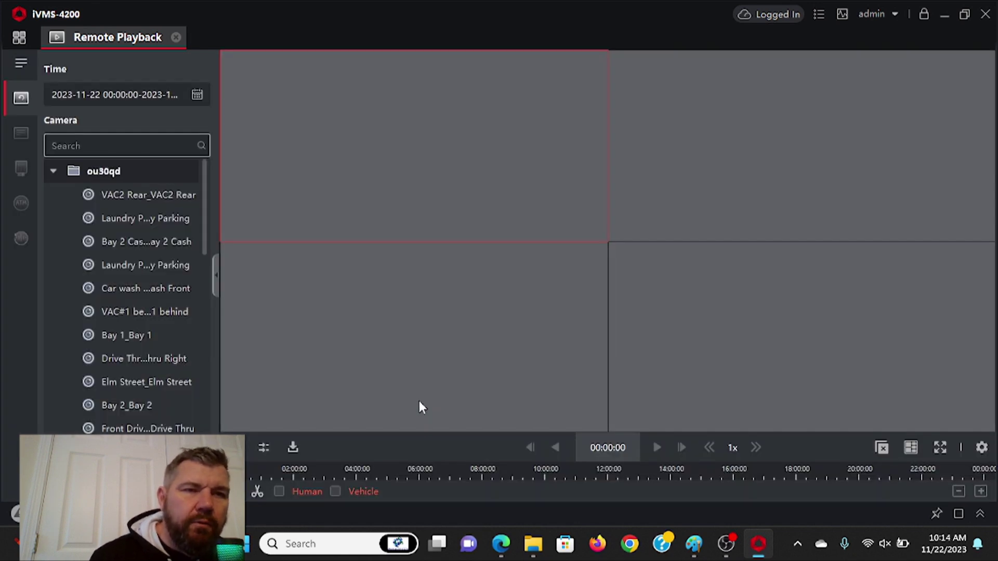
Close Remote Playback and return to iVMS-4200's home page.
click(176, 38)
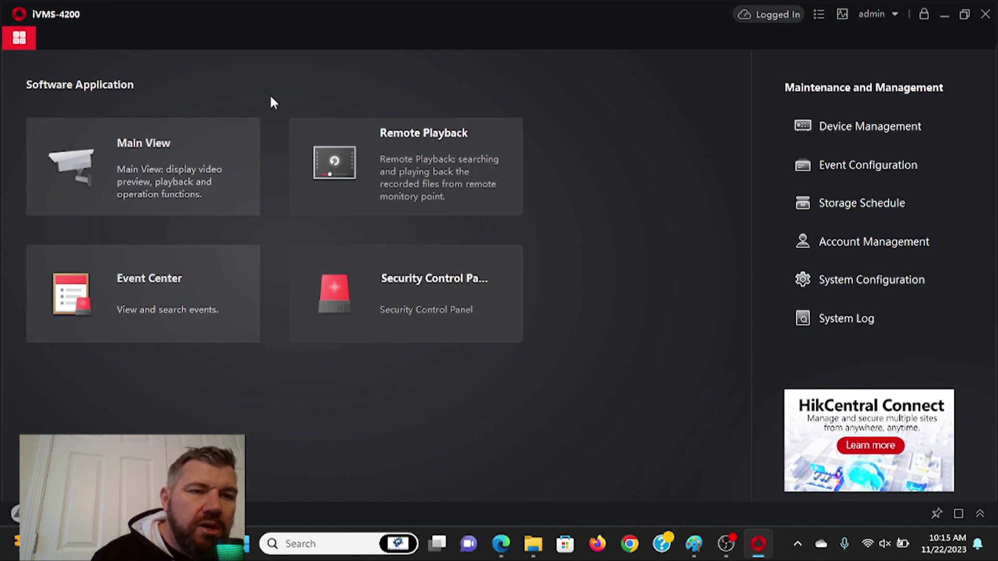
Play Car wash Front's live feed maximised in Main View, then close it to return home.
click(210, 157)
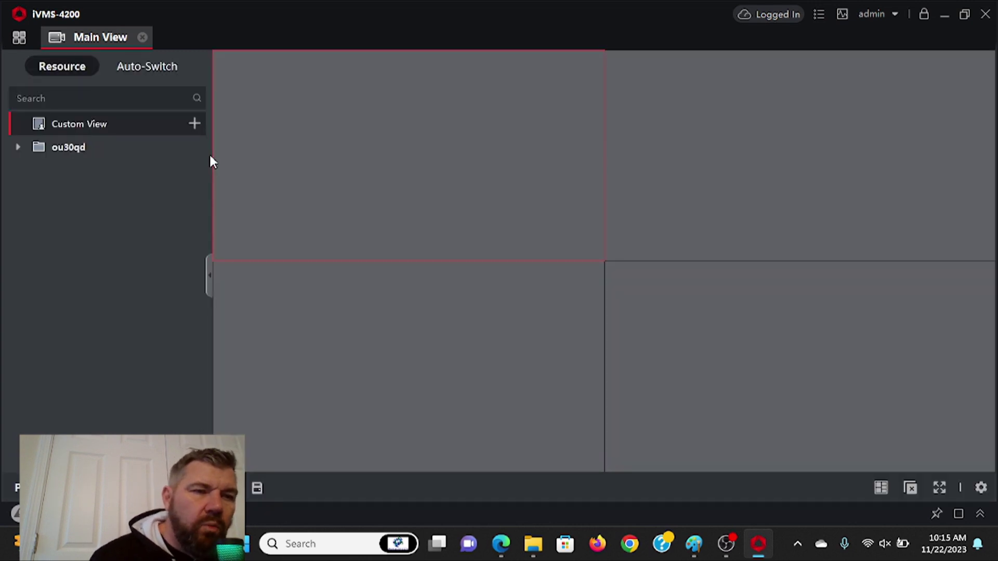
click(17, 147)
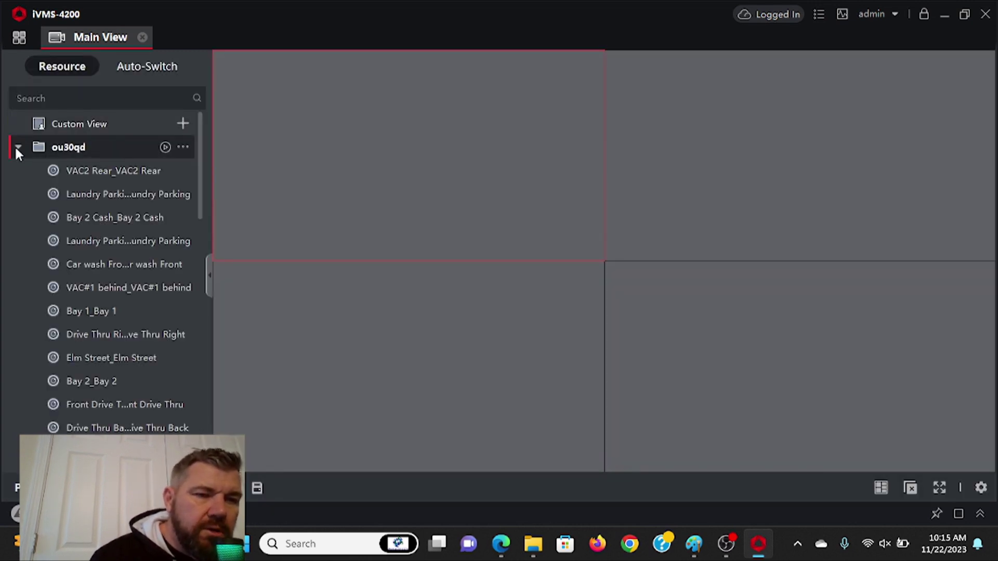
double_click(107, 265)
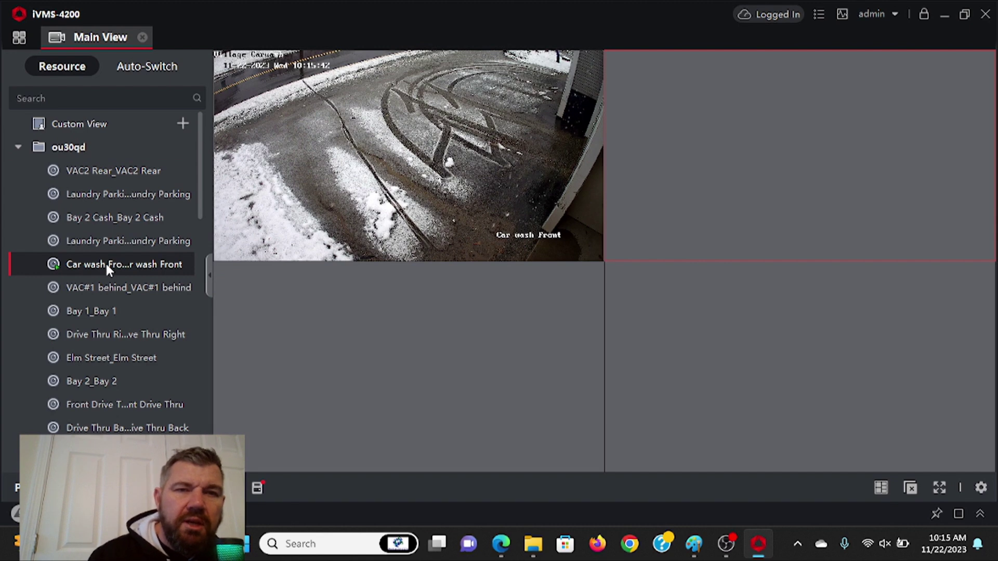
double_click(374, 136)
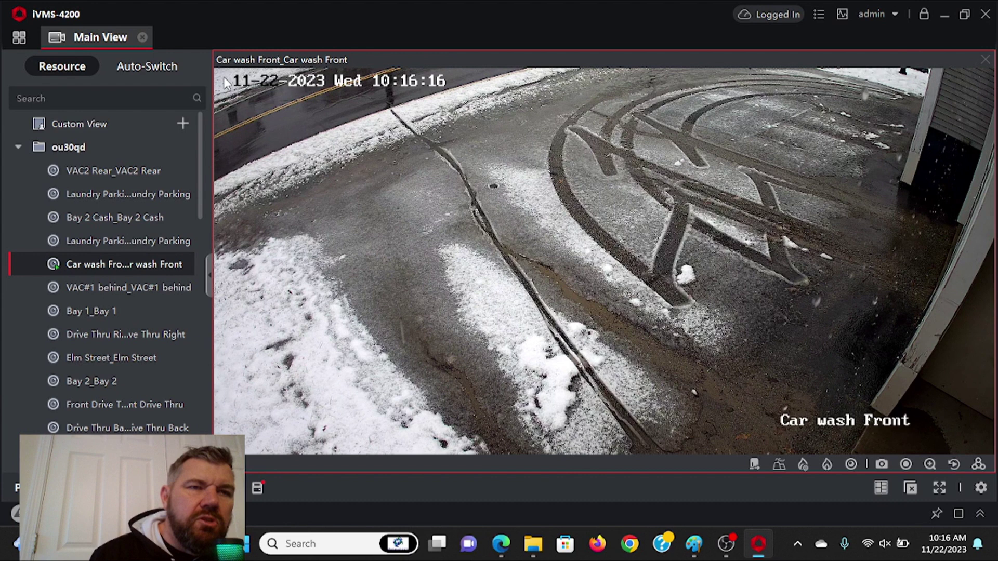
click(143, 35)
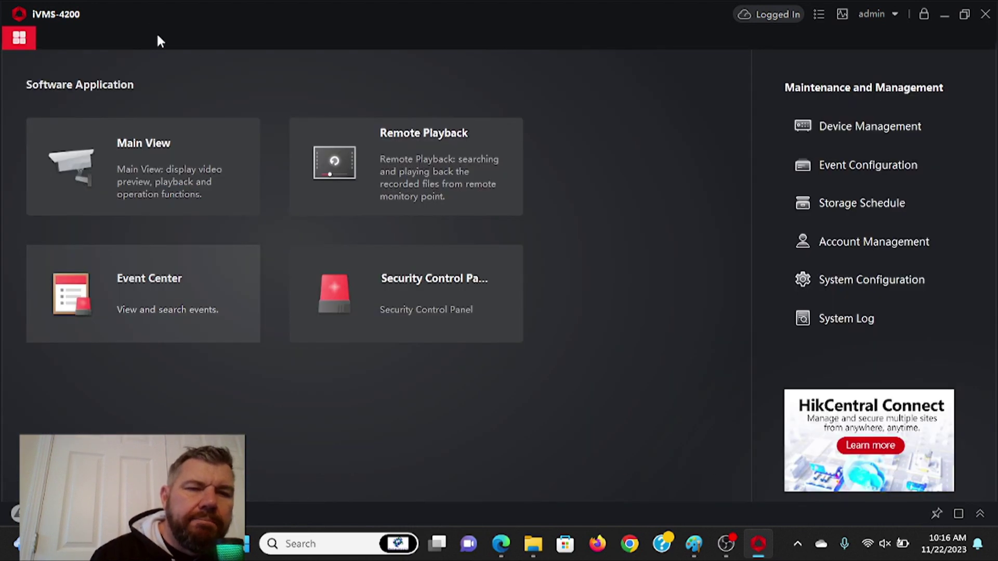
Start Remote Playback of the Car wash Front camera's 2023-11-22 recording.
click(418, 152)
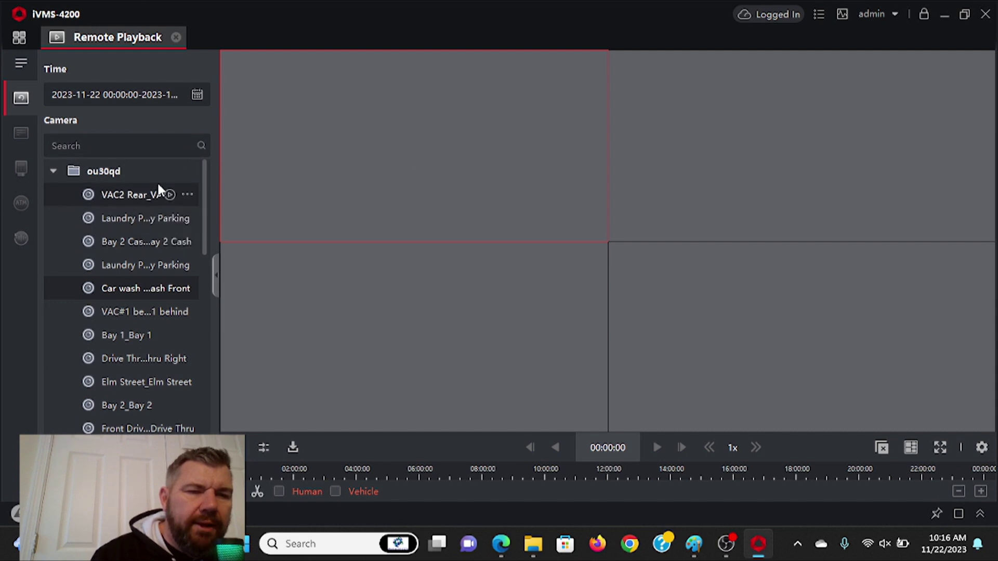
double_click(132, 287)
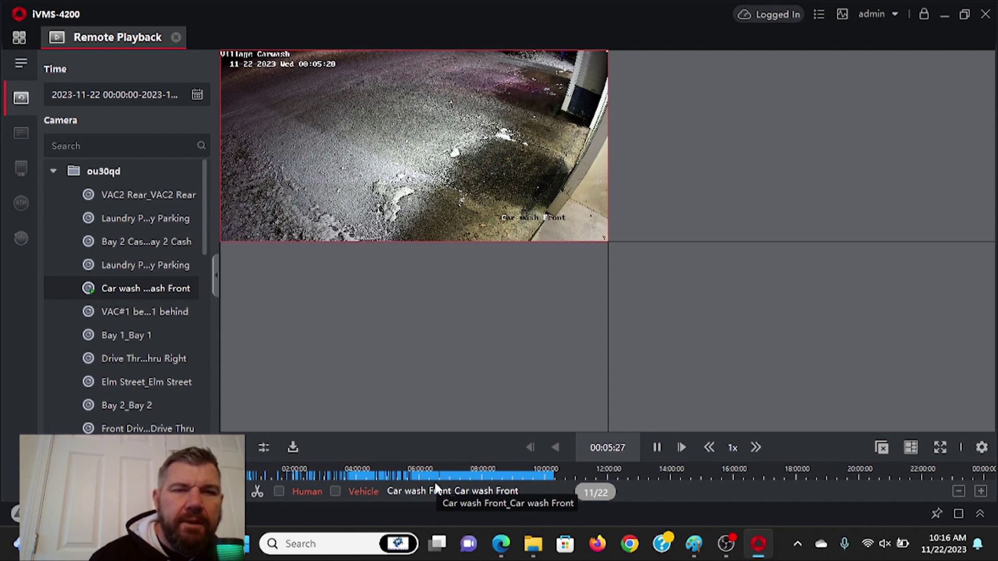
mouse_move(381, 139)
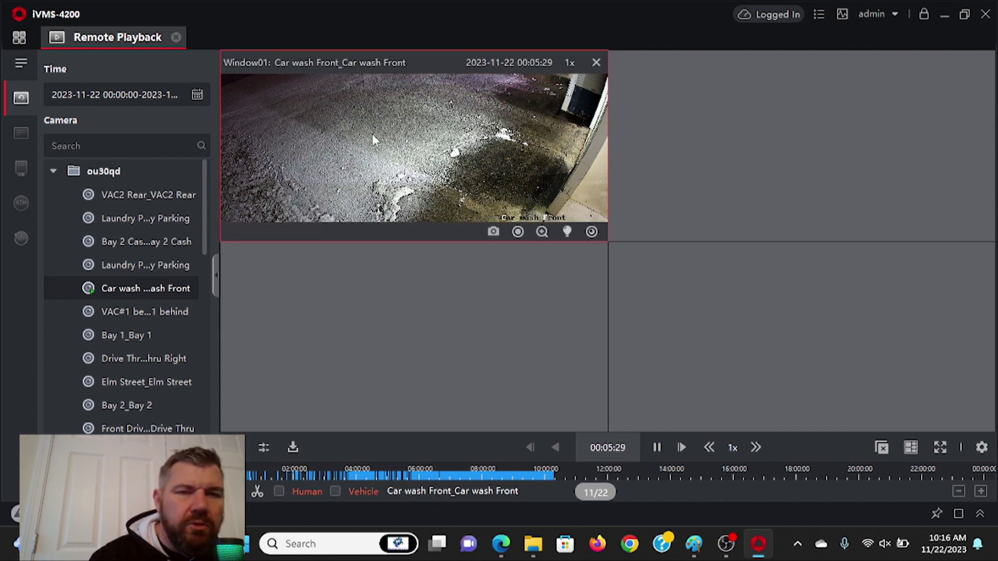
Maximise the Car wash Front playback pane and jump the timeline to about 07:30.
double_click(372, 133)
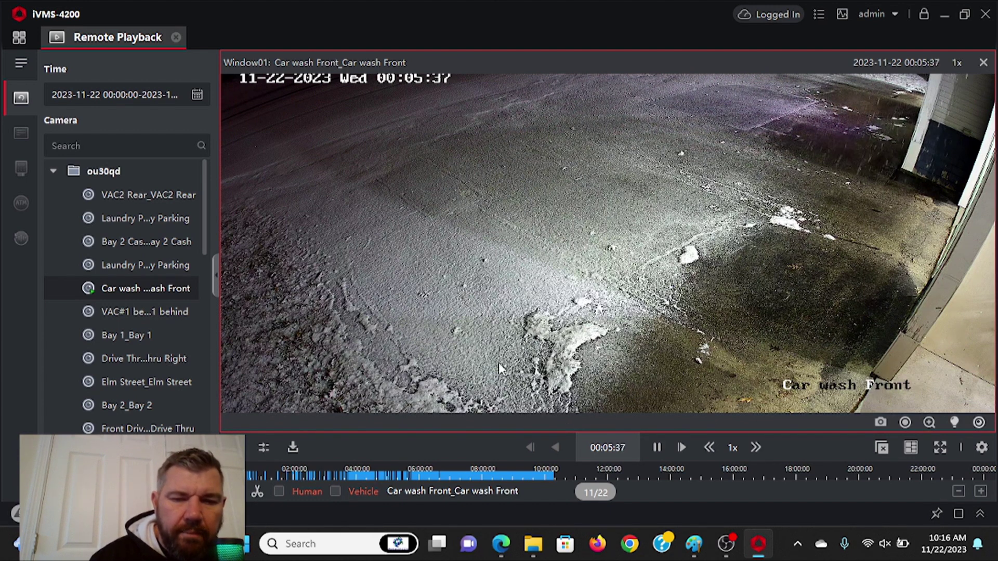
click(466, 477)
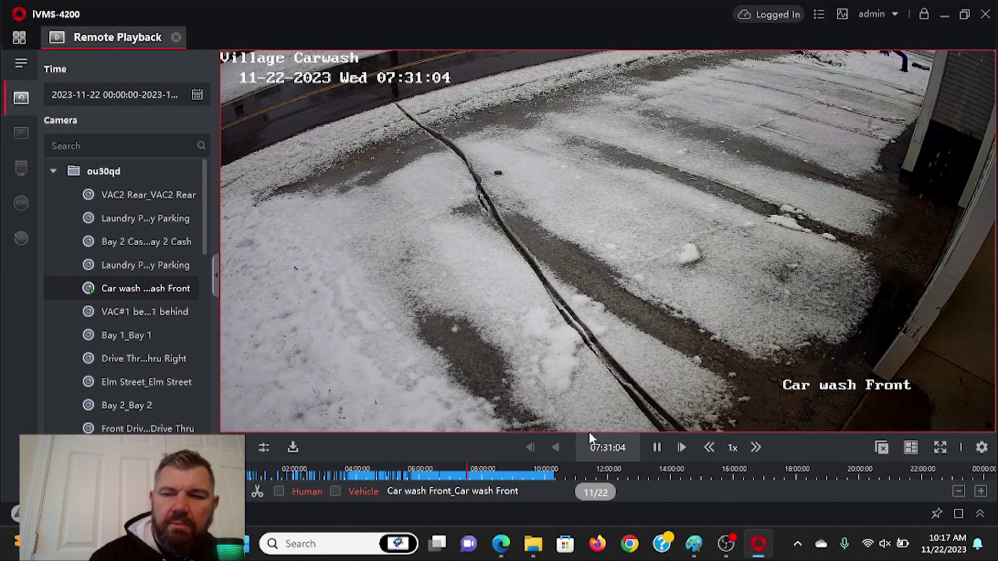
mouse_move(731, 376)
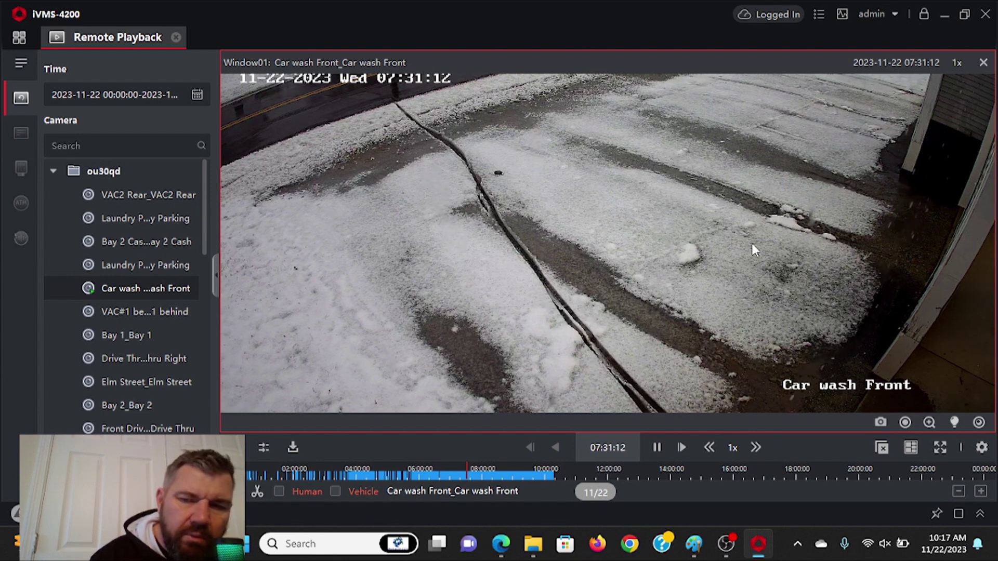
Save a snapshot and a short MP4 clip of Car wash Front, then open the 20231122 folder.
click(879, 423)
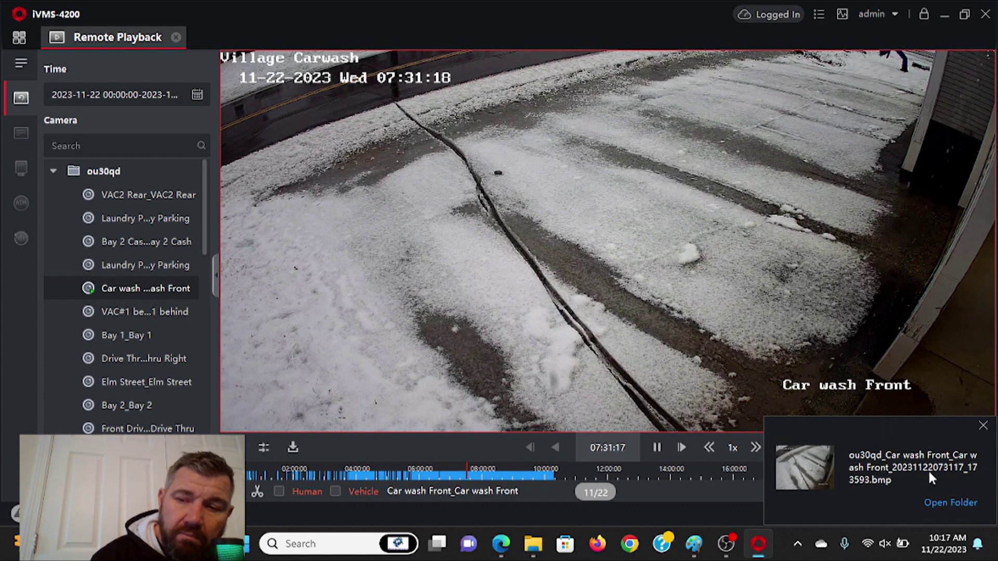
click(983, 423)
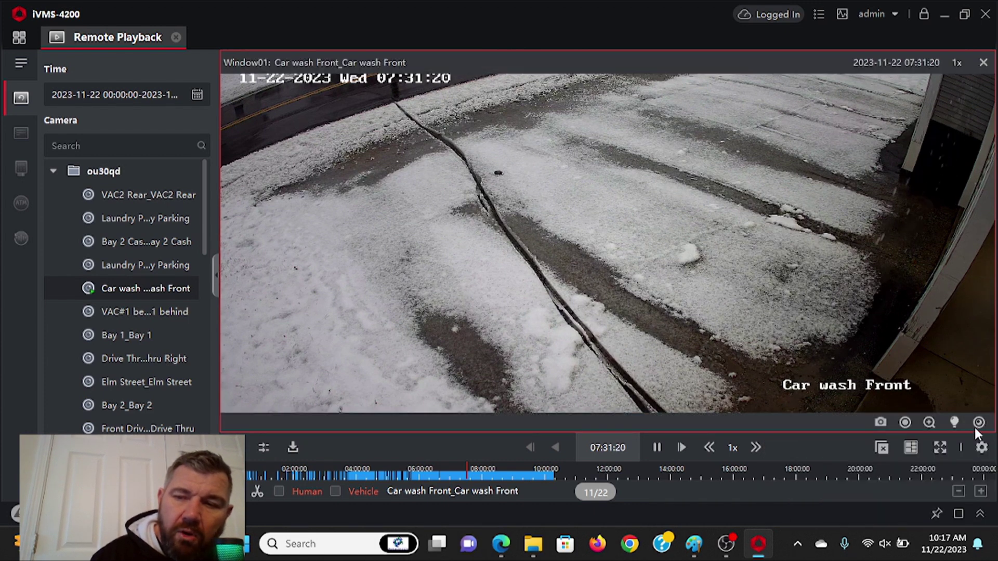
click(905, 423)
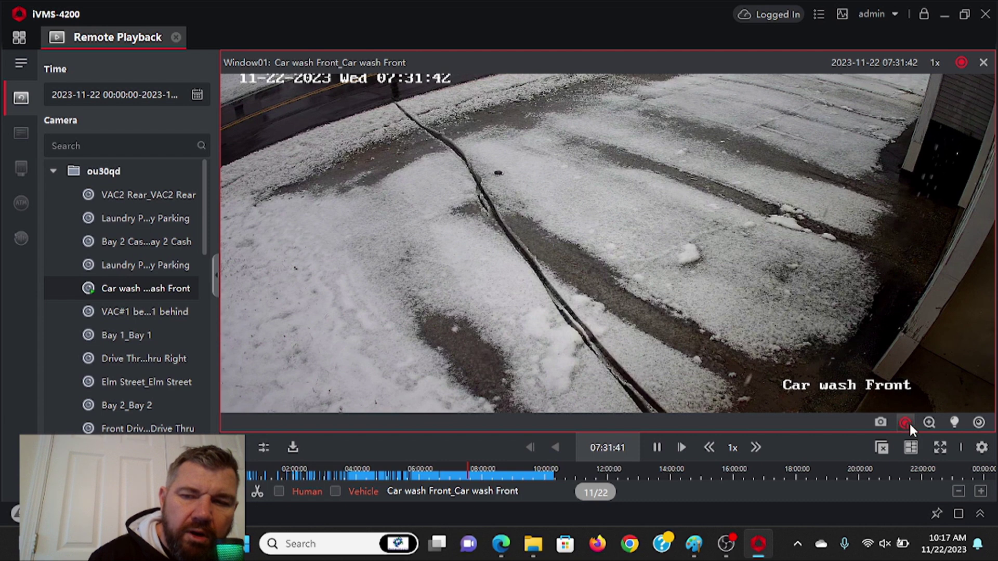
click(909, 422)
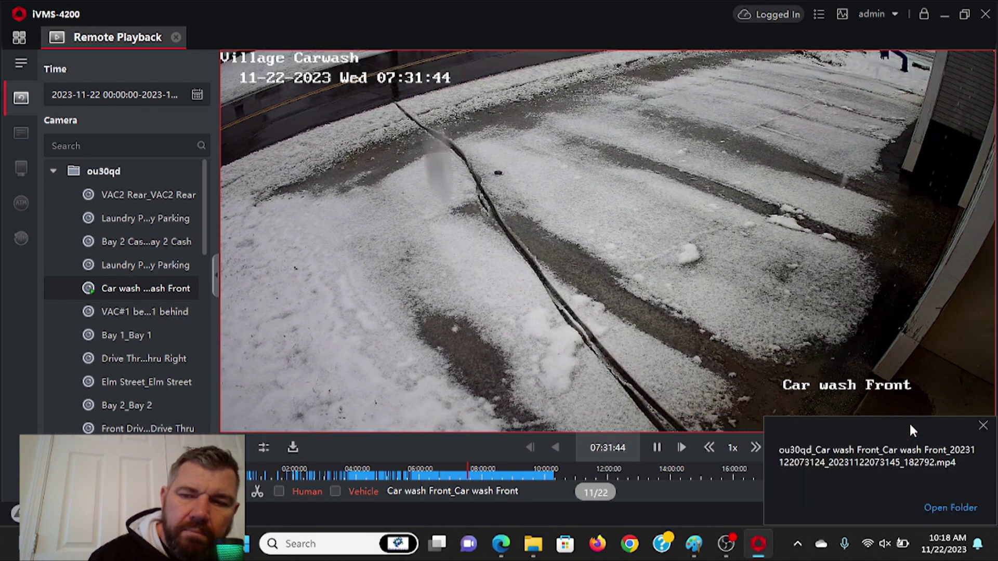
click(944, 509)
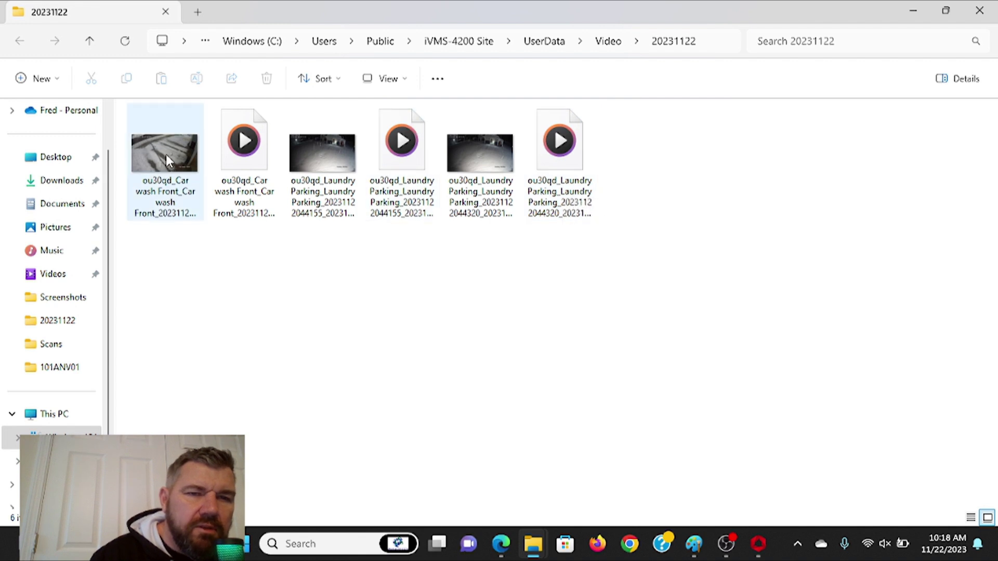
Play the exported Car wash Front MP4 from the 20231122 folder in Media Player.
double_click(248, 147)
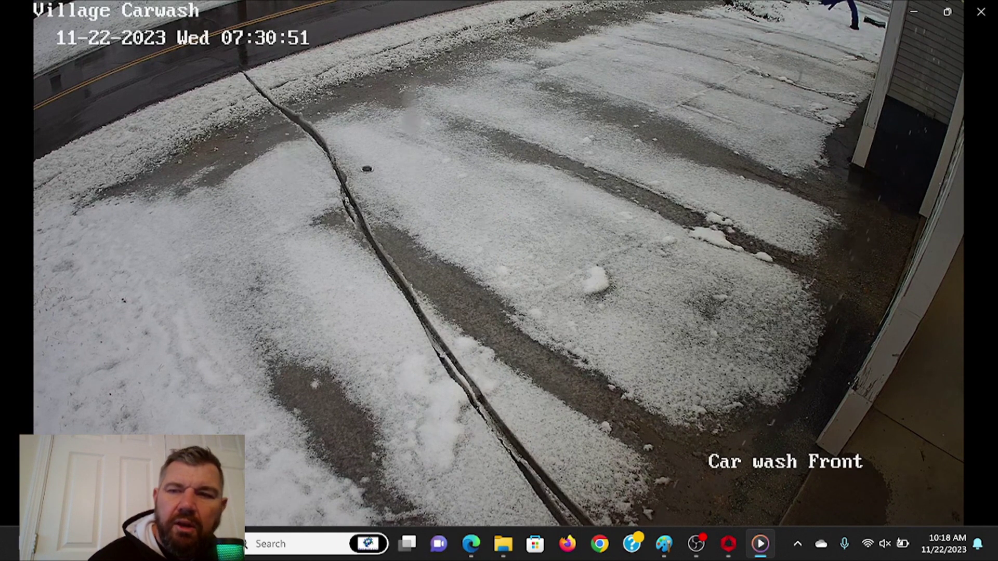
mouse_move(380, 102)
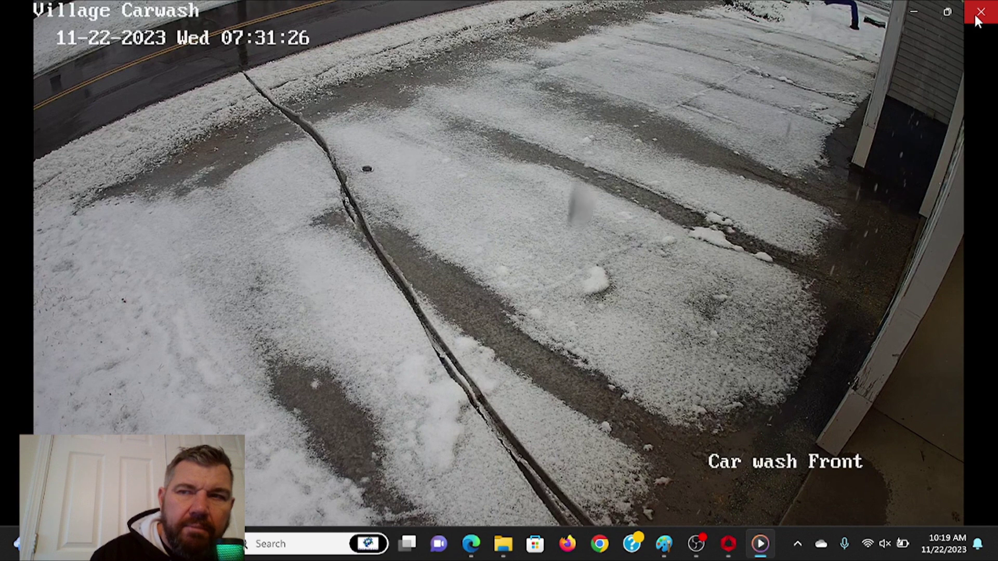
Close the player and view then dismiss the Share options for the Car wash Front MP4.
click(979, 12)
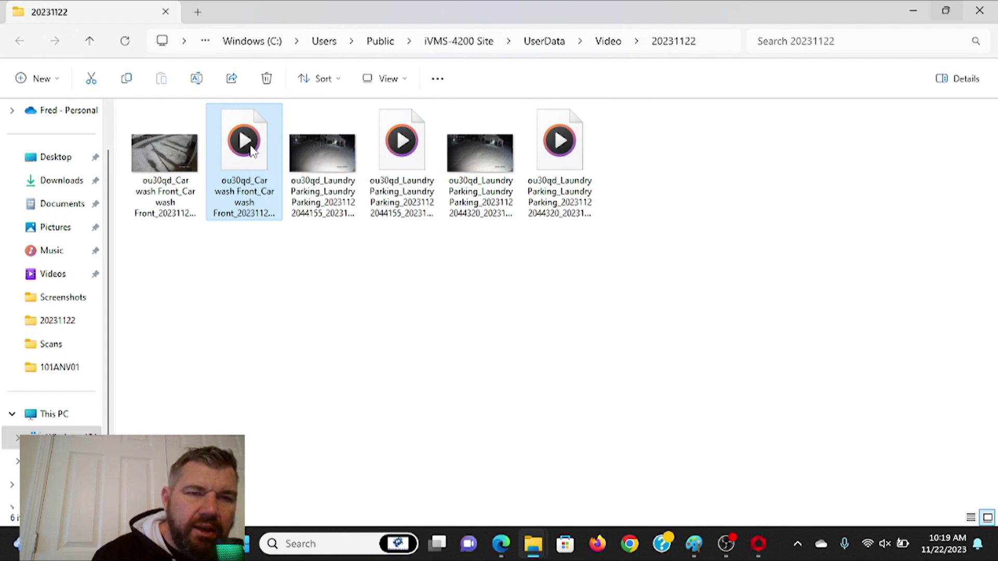
right_click(251, 150)
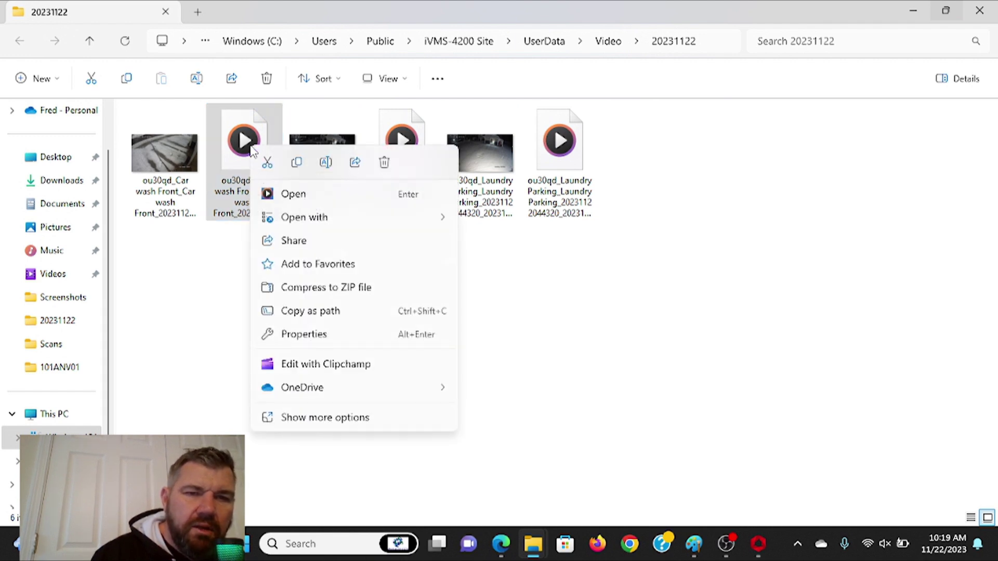
click(294, 242)
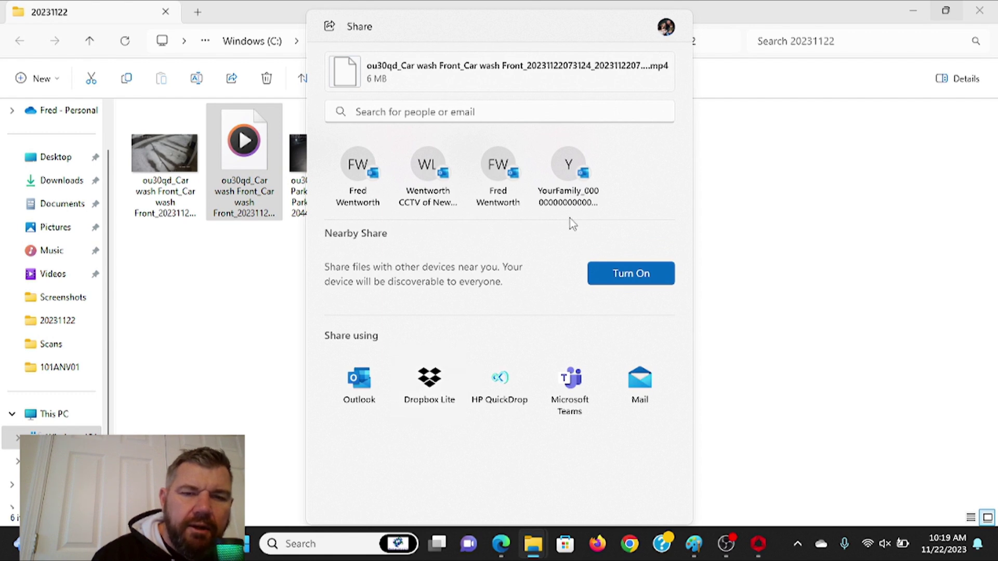
click(778, 155)
Close the video folder window, exit iVMS-4200 with OK, and sign in to SmartPSS.
click(985, 13)
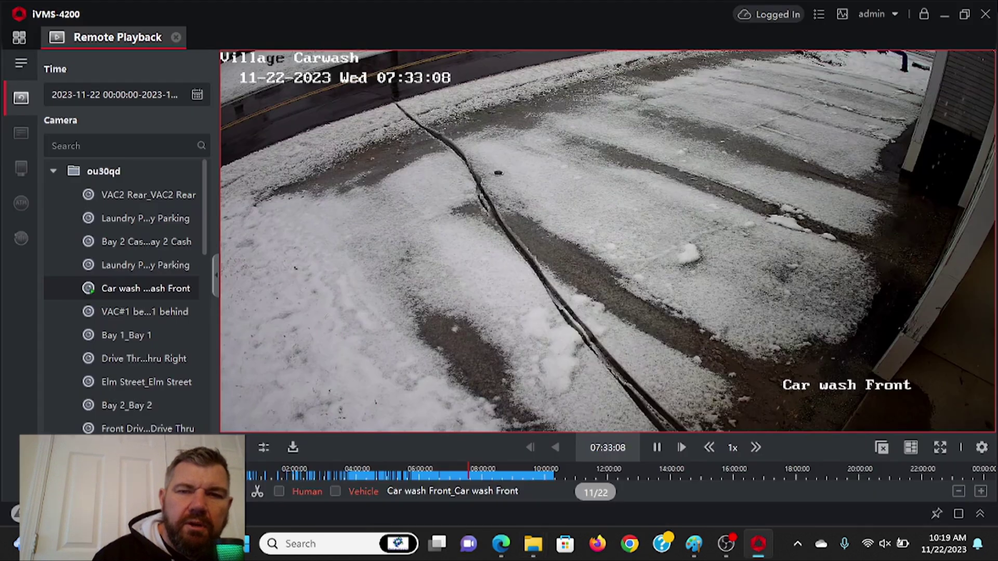
click(985, 13)
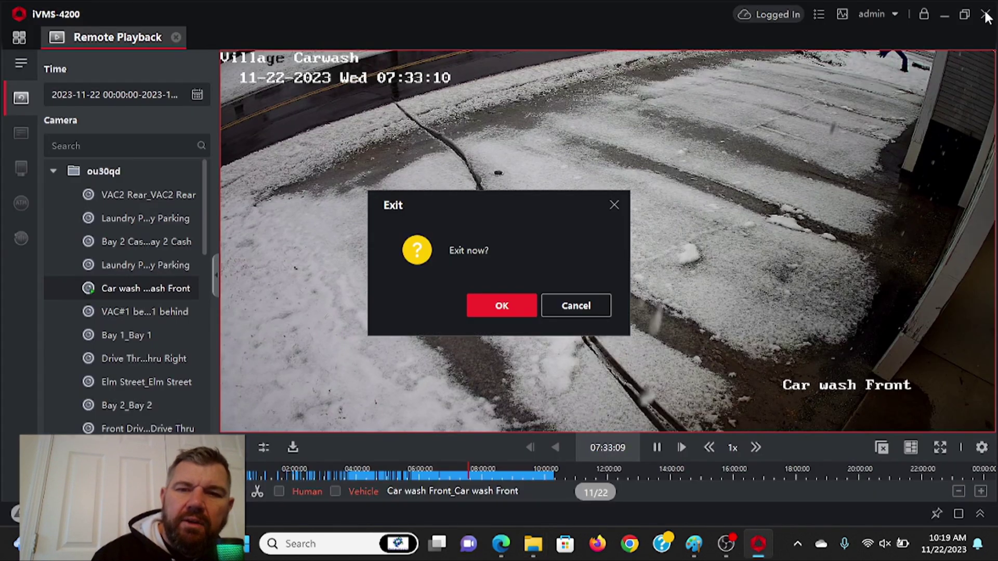
click(491, 310)
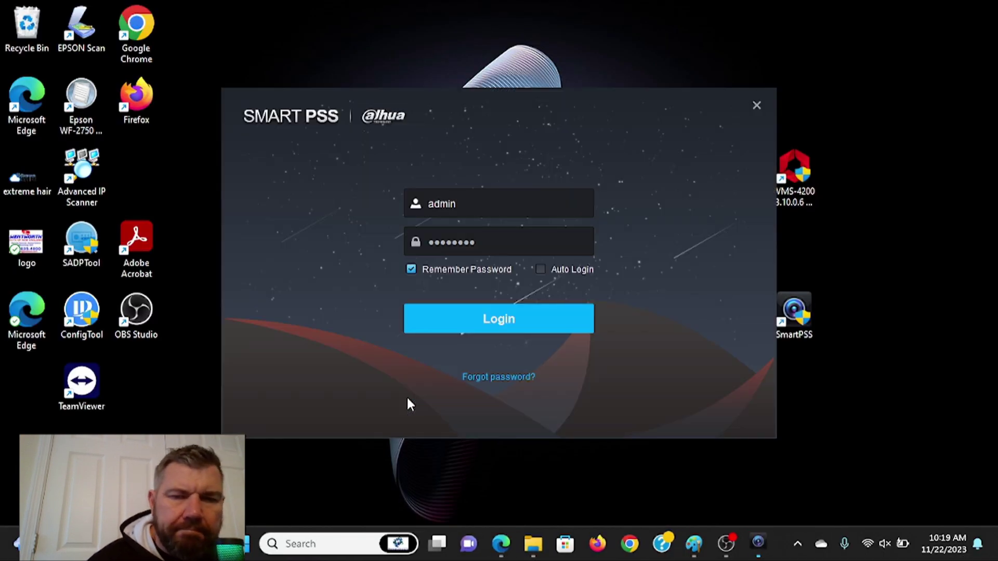
click(502, 319)
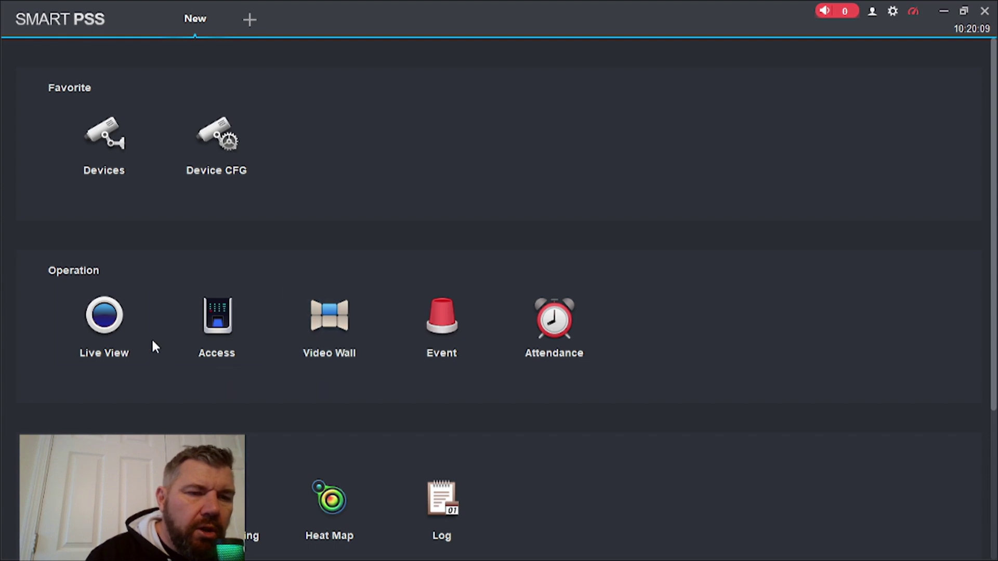
Open Live View from the SmartPSS home page.
click(114, 329)
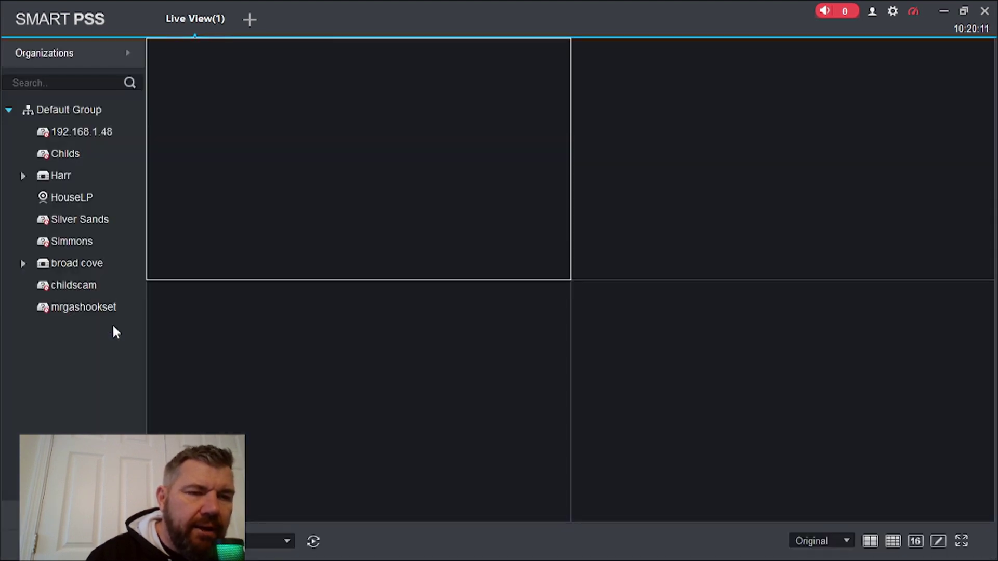
Stream the Harr device's Exterior Back camera live and maximize its pane to fill the view.
click(23, 175)
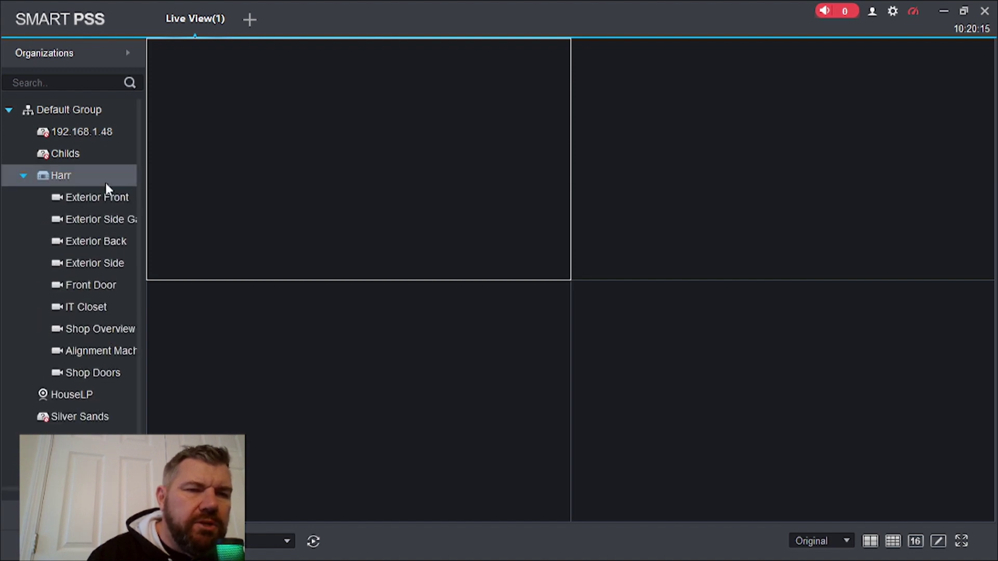
double_click(95, 241)
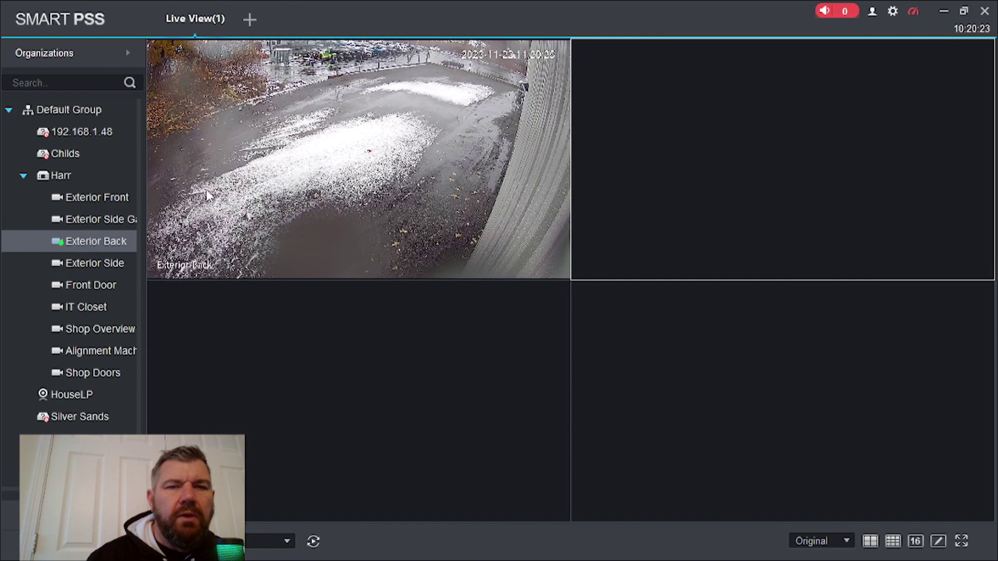
click(302, 169)
double_click(301, 170)
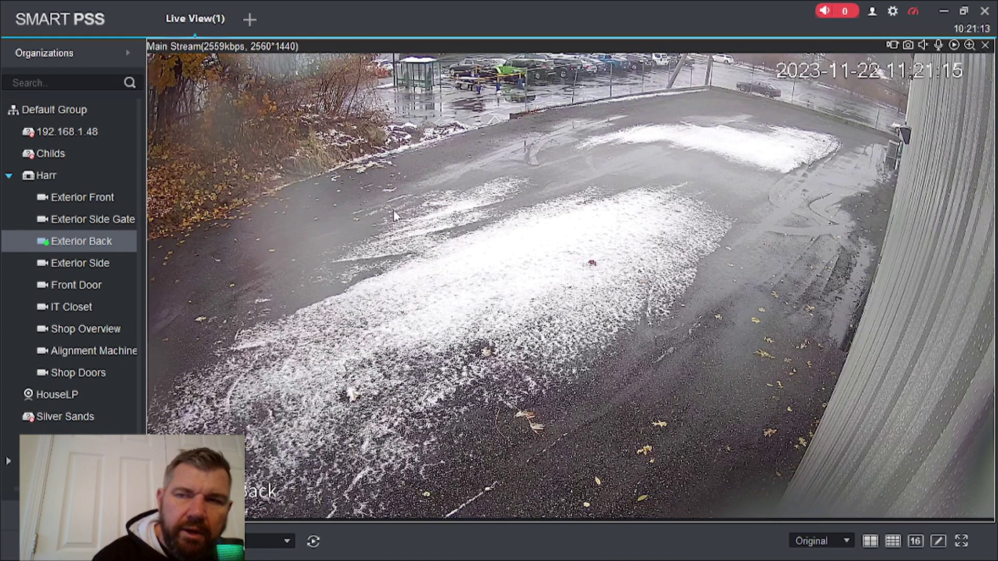
Close the Live View tab and return to the SmartPSS home page.
click(225, 6)
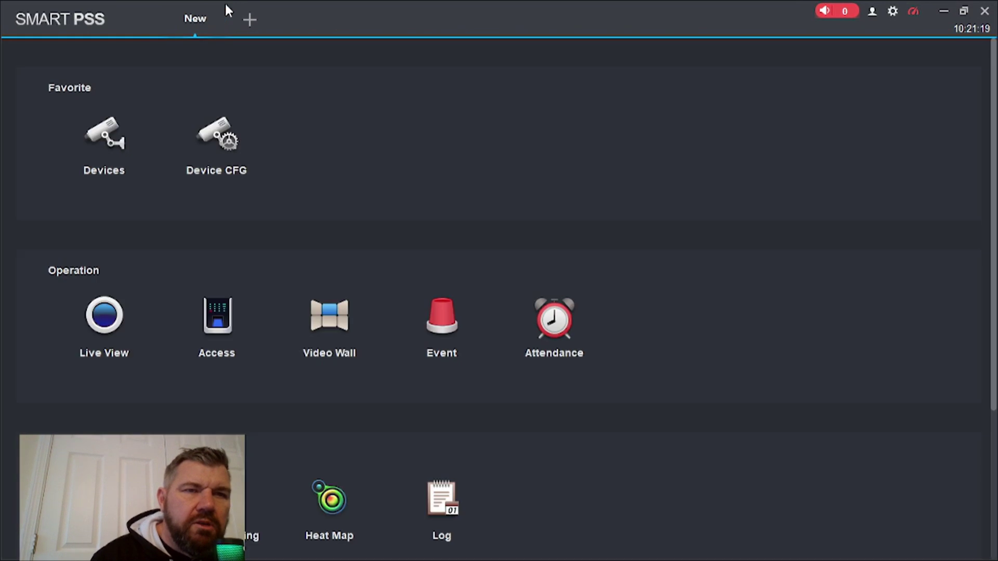
scroll(274, 287, down, 1)
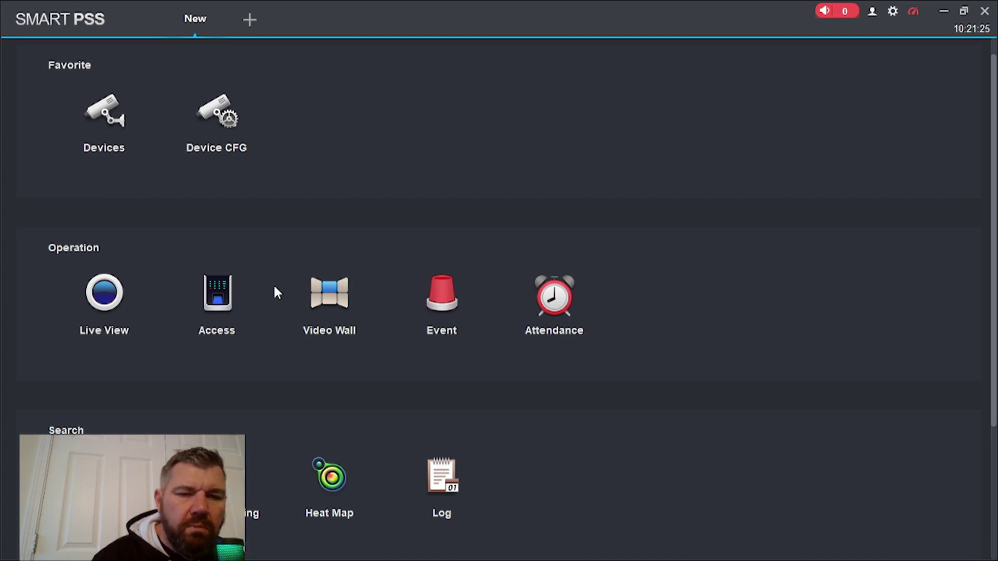
scroll(257, 232, up, 1)
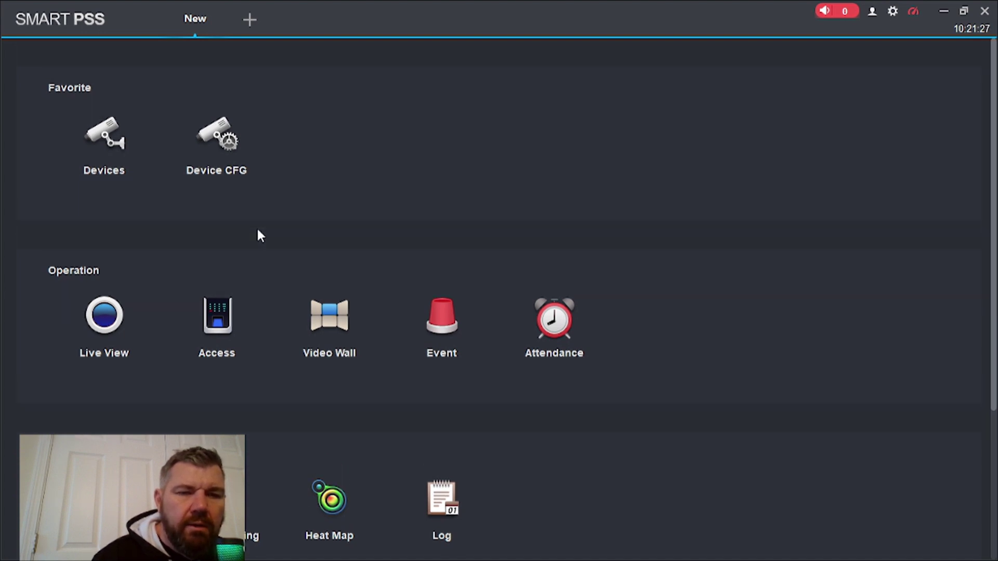
scroll(258, 230, down, 3)
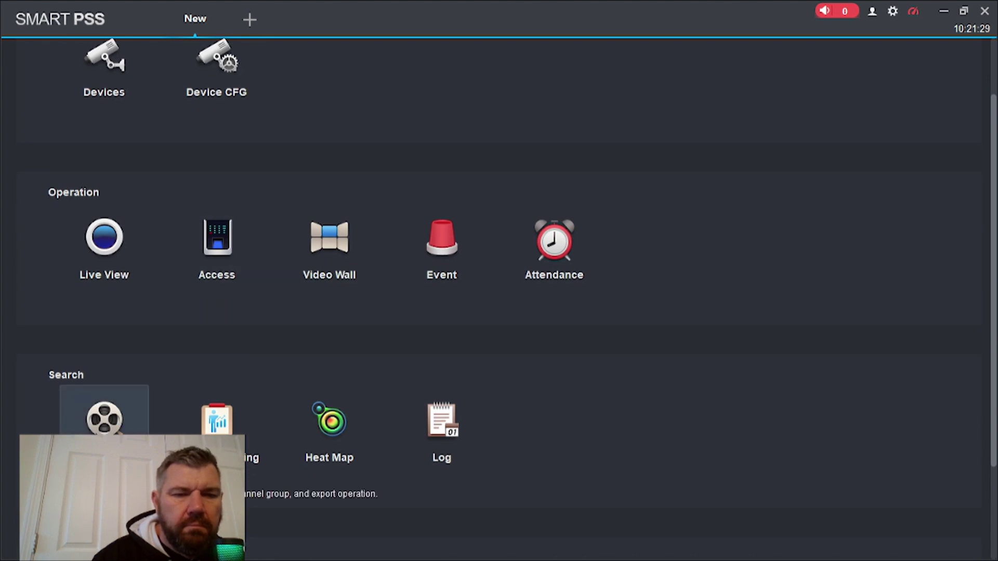
Search the day's recordings of Harr's Exterior Side Gate camera in Playback, starting near 08:00.
click(107, 418)
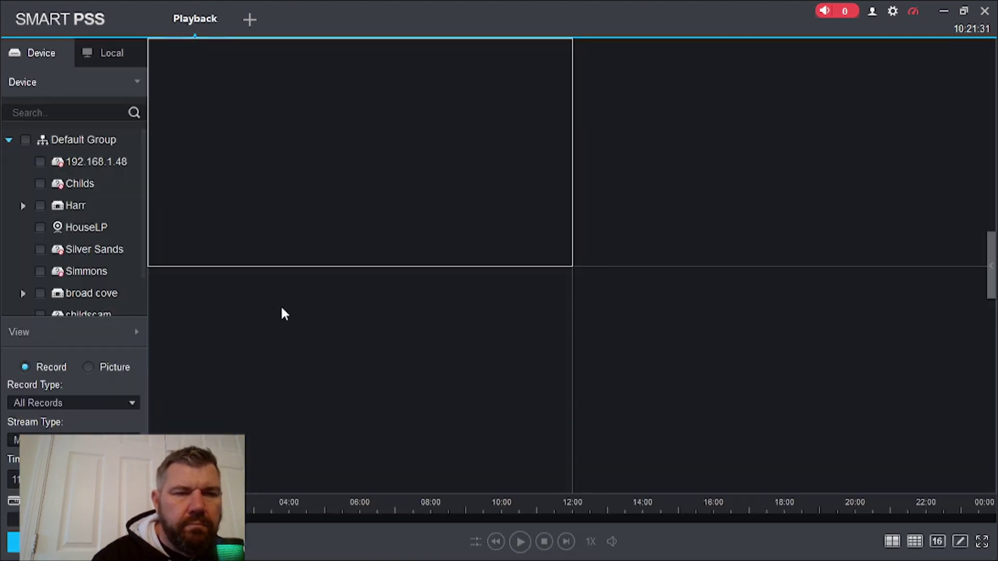
click(23, 206)
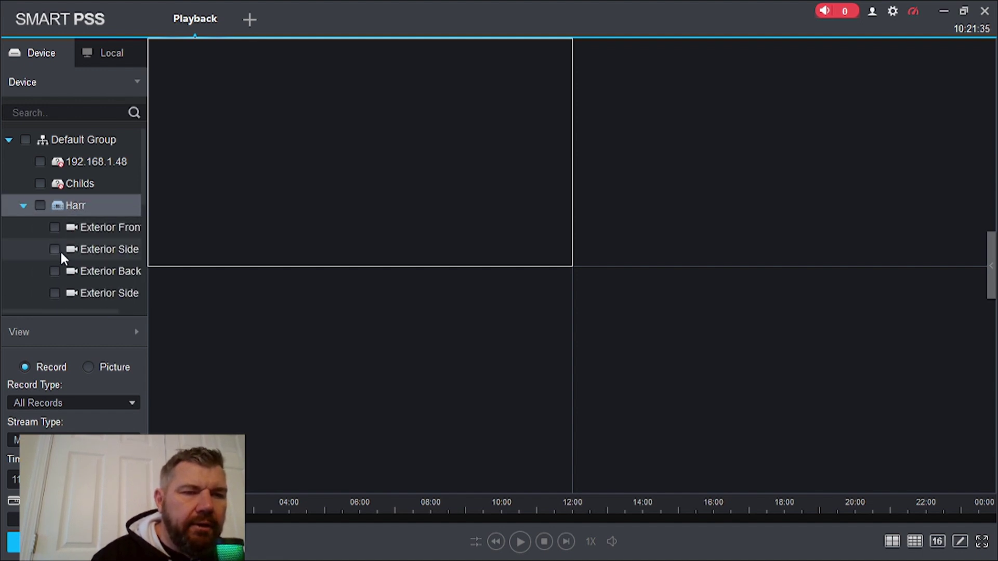
click(54, 250)
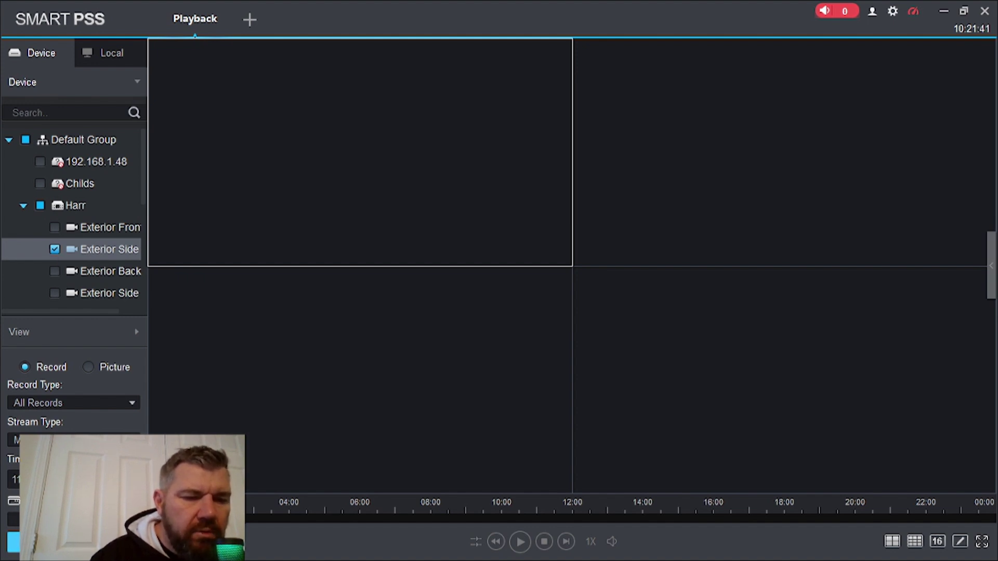
click(14, 541)
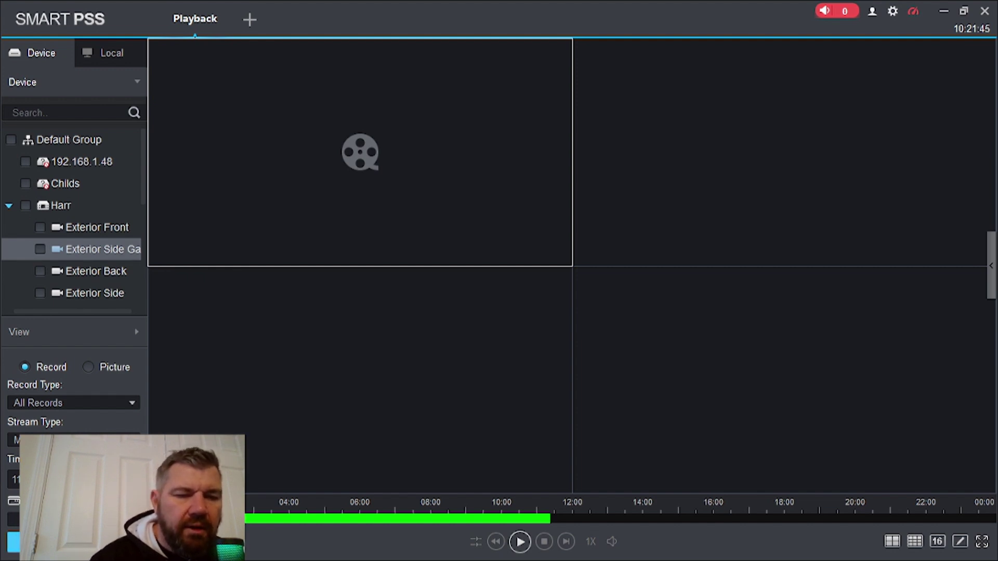
click(430, 519)
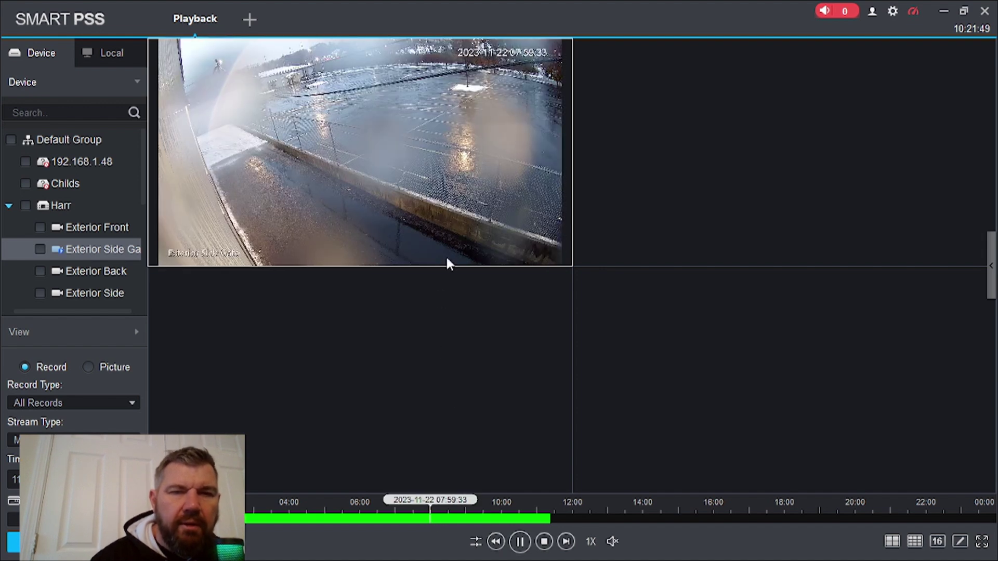
Maximize the Exterior Side Gate playback pane to fill the whole view.
double_click(403, 147)
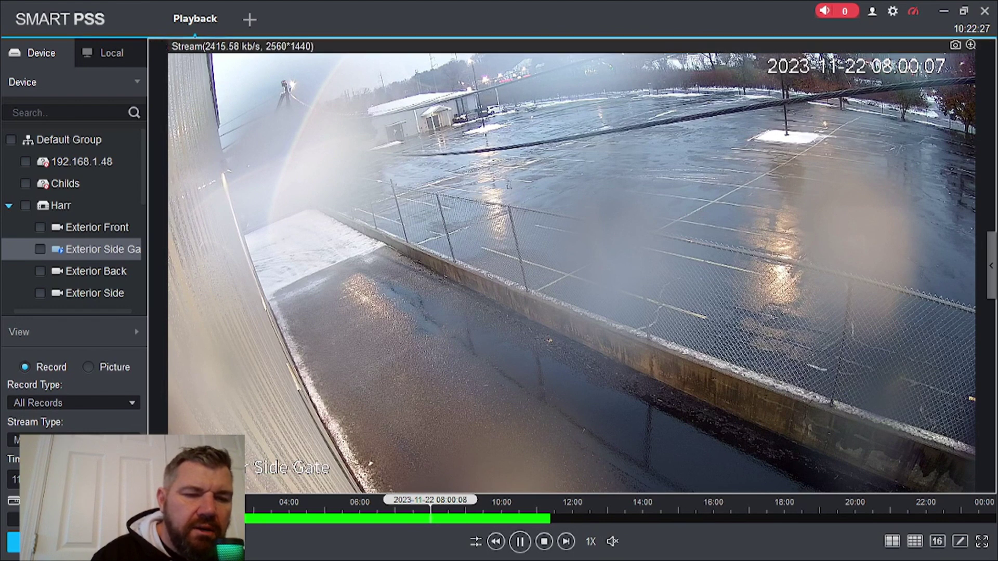
mouse_move(518, 501)
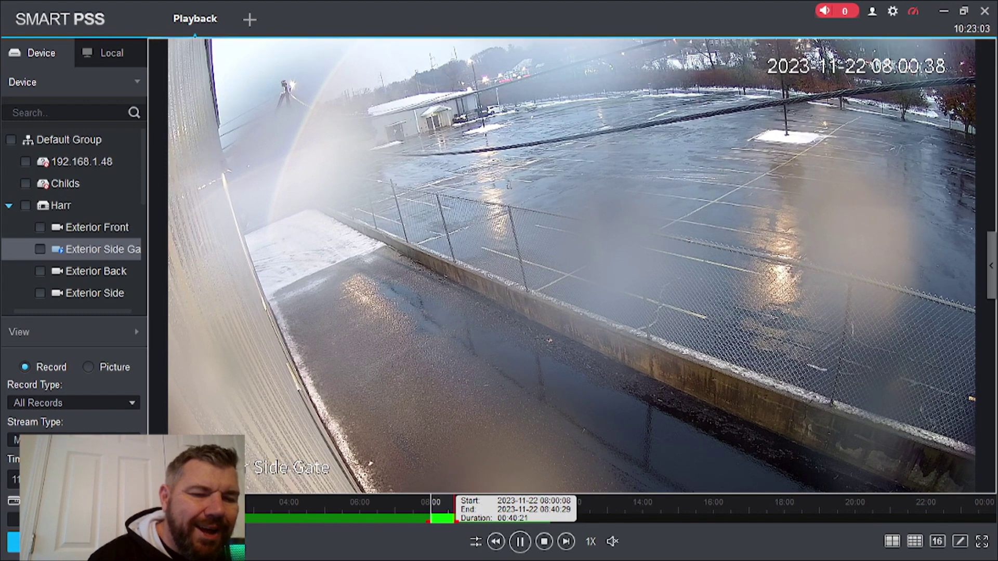
Export the 08:00:08–08:40:29 Exterior Side Gate clip in AVI format, stopping playback to begin.
click(249, 497)
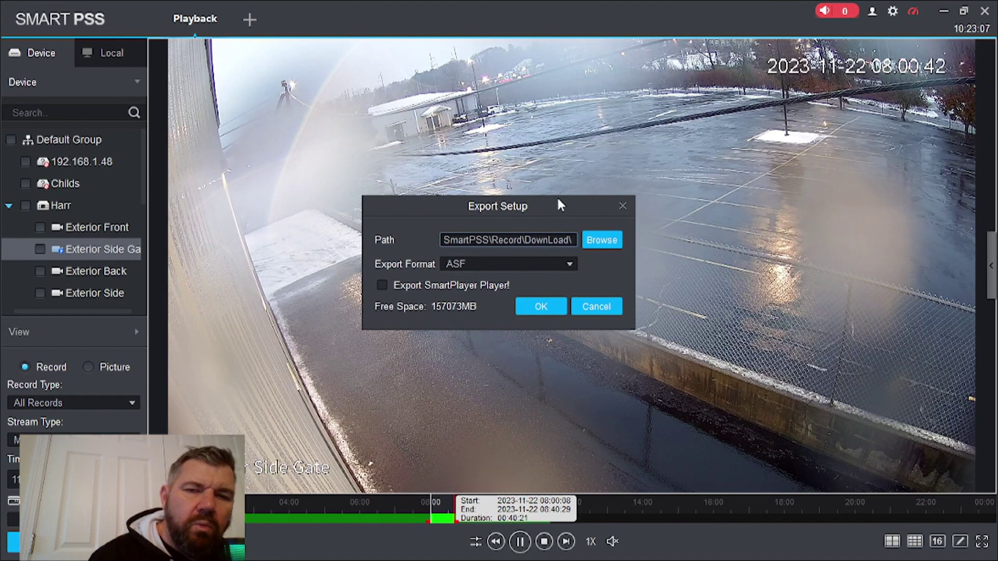
click(507, 259)
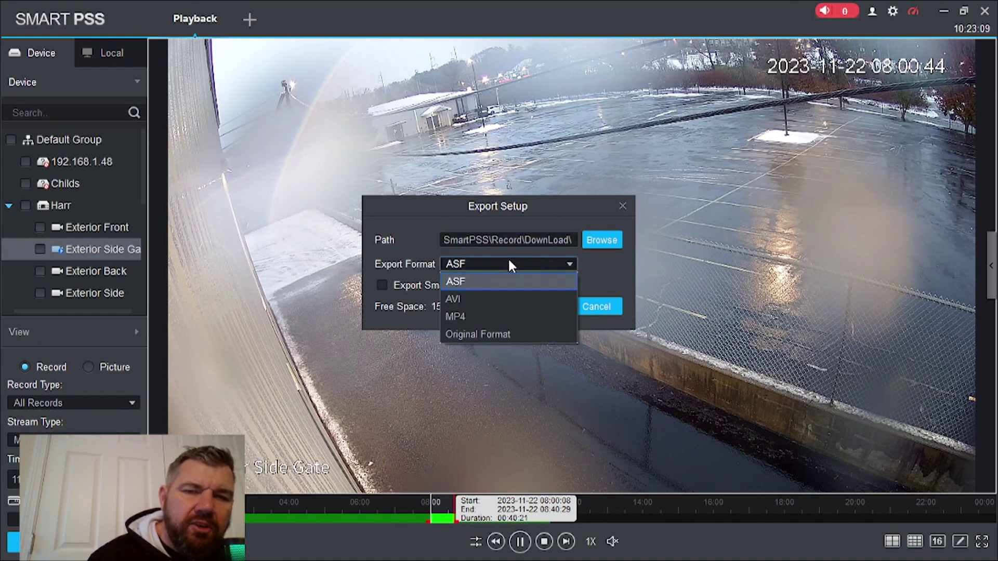
click(501, 299)
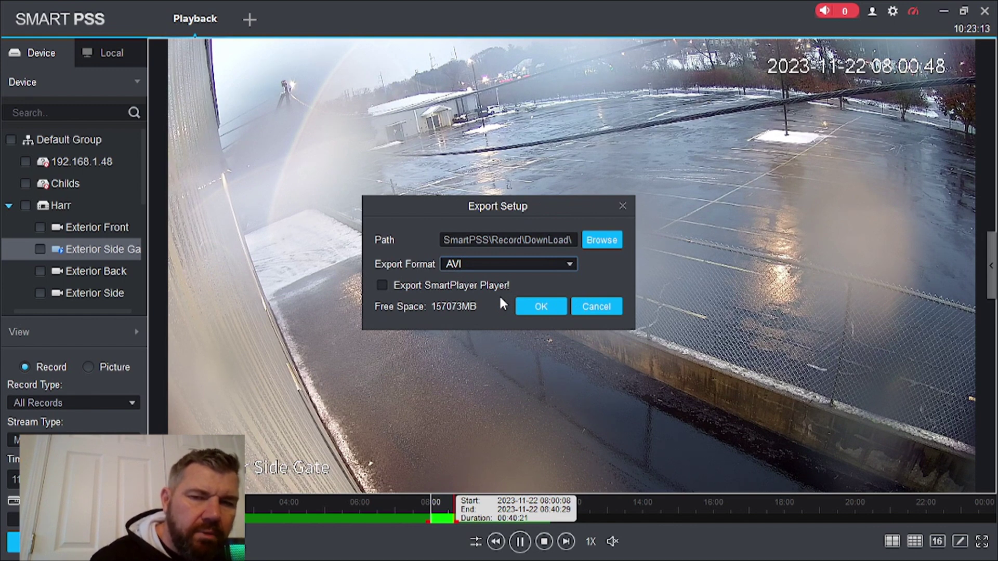
click(535, 309)
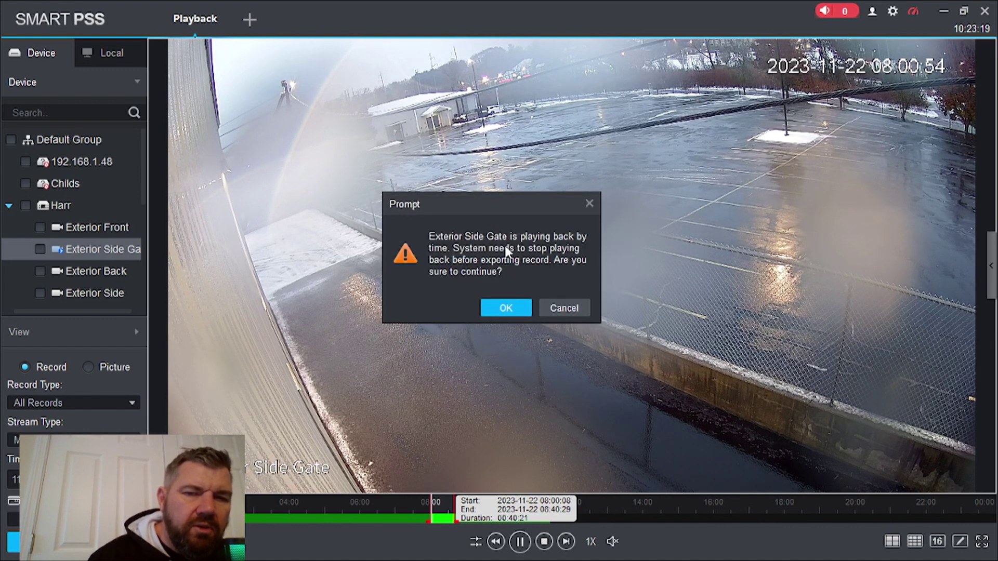
click(508, 308)
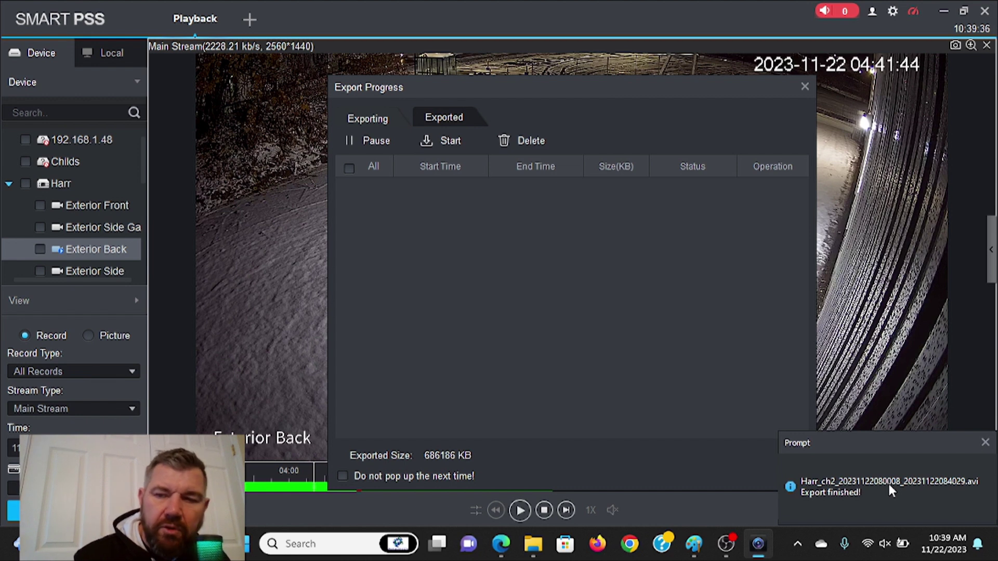
Dismiss the Export finished notice, close the Export Progress window, and quit SmartPSS.
click(982, 445)
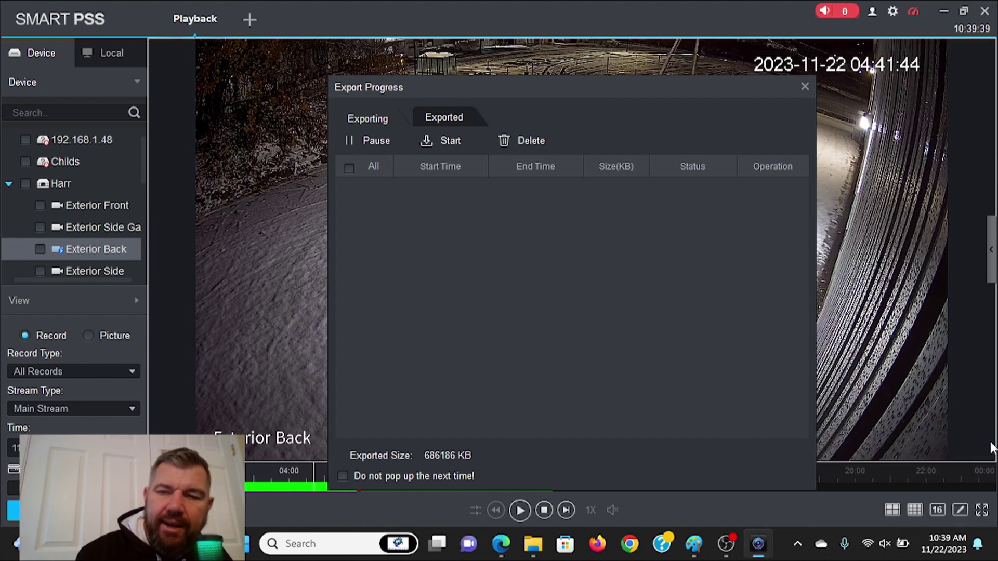
click(805, 86)
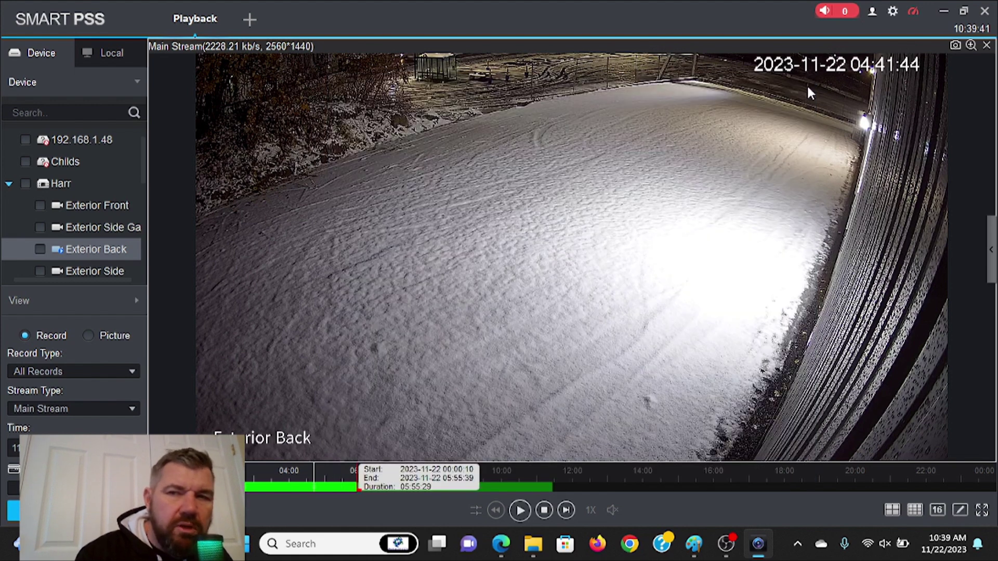
click(985, 11)
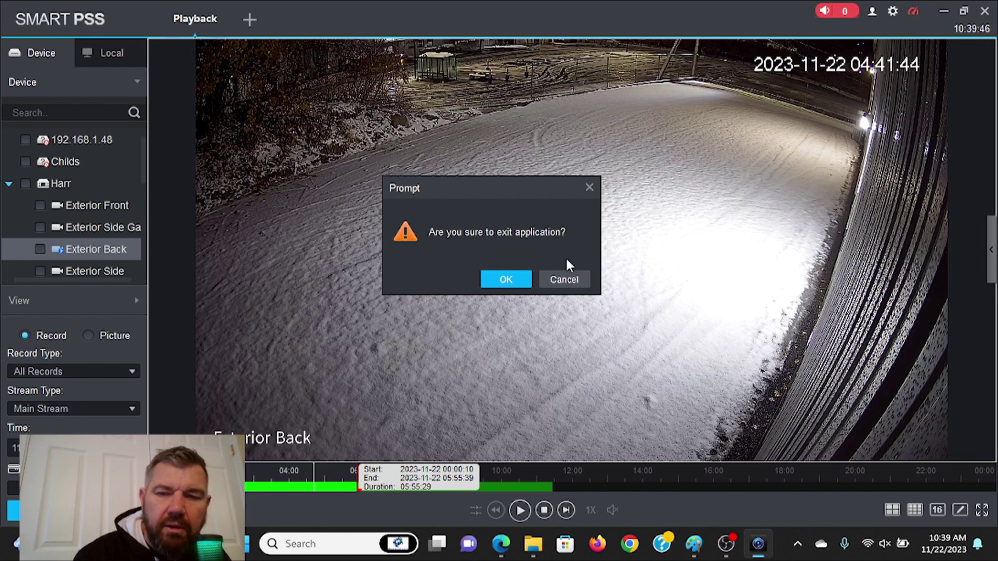
Confirm exiting SmartPSS and browse File Explorer to C:\Users\Public\SmartPSS, checking its Capture folder.
click(507, 284)
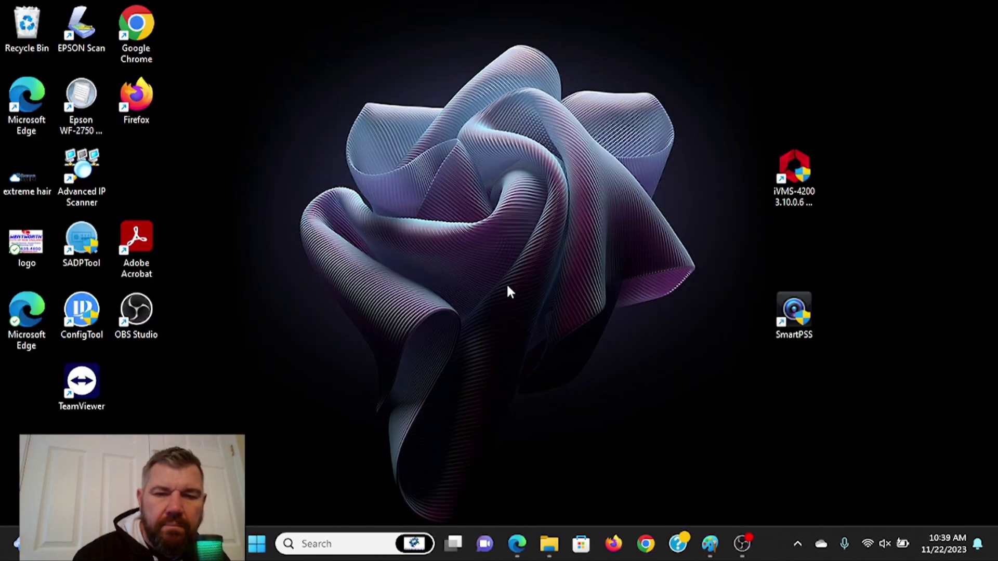
click(549, 544)
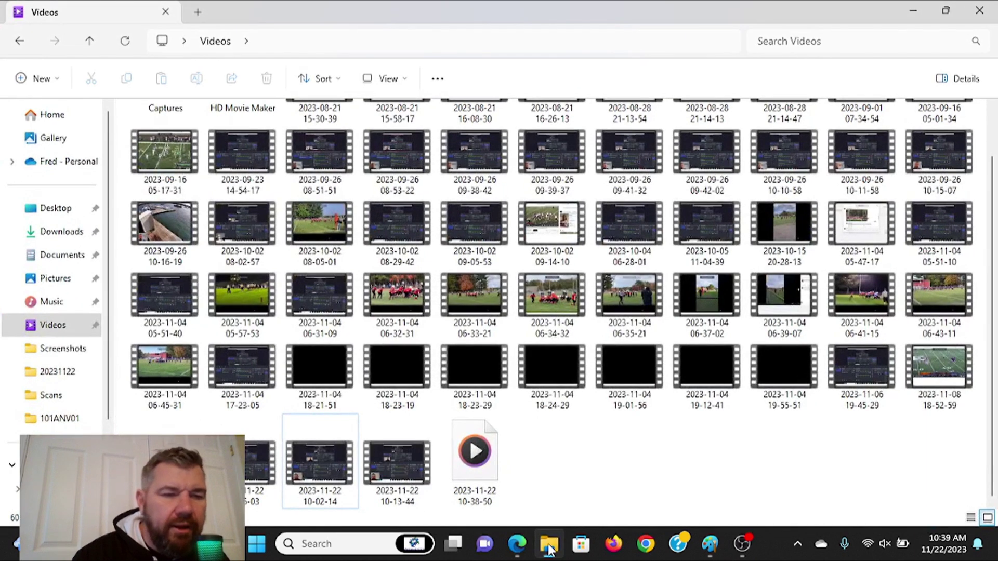
scroll(66, 390, down, 2)
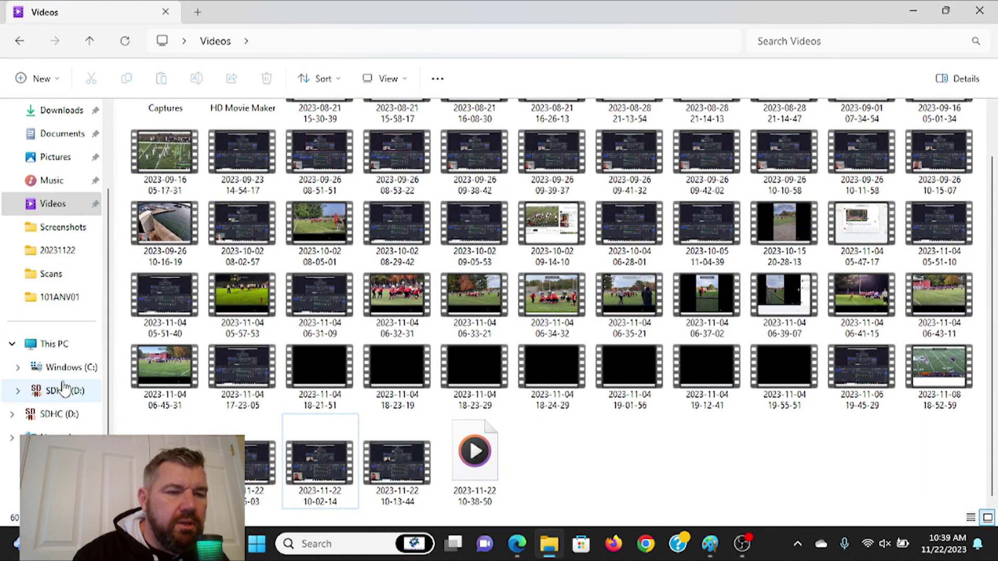
click(61, 370)
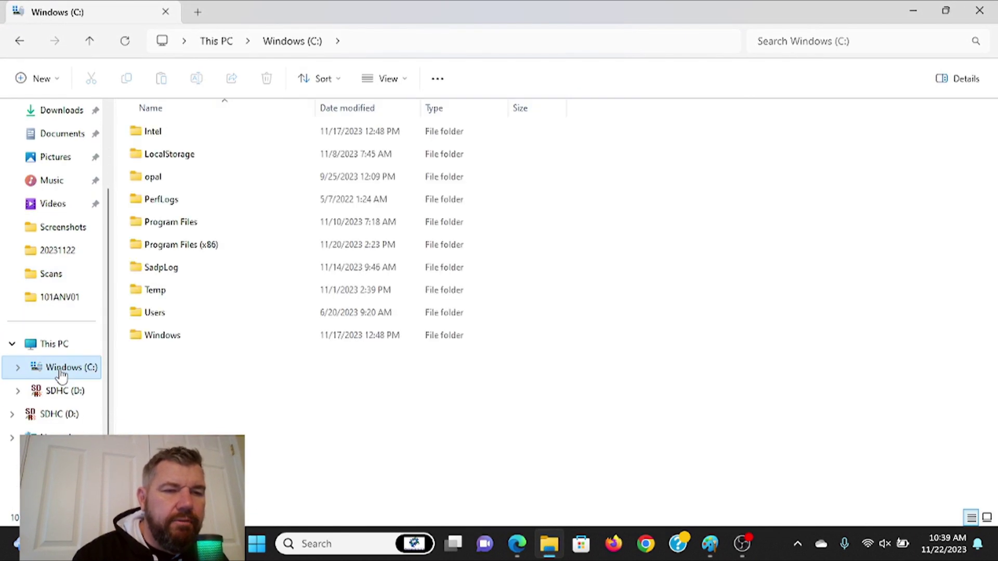
click(168, 316)
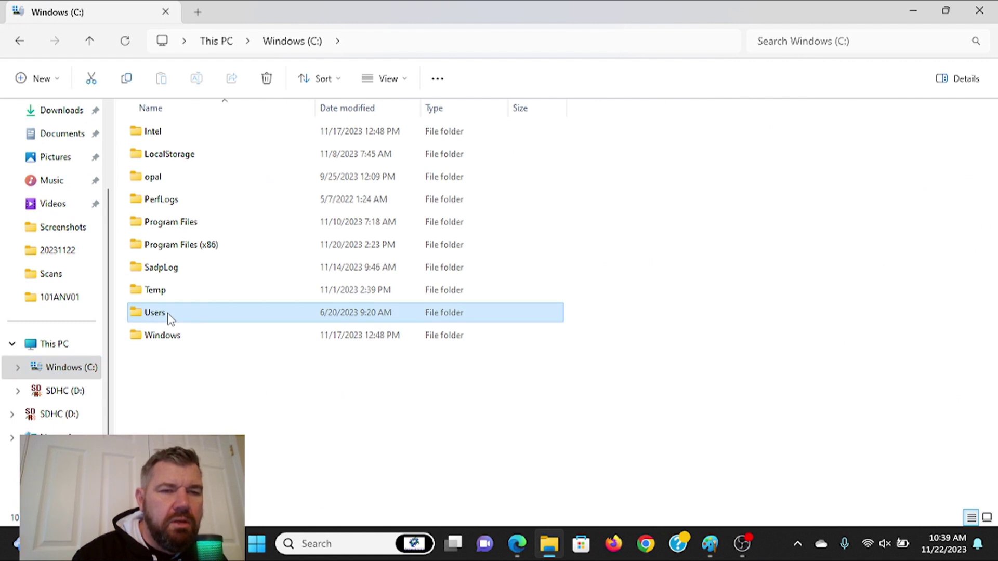
double_click(169, 317)
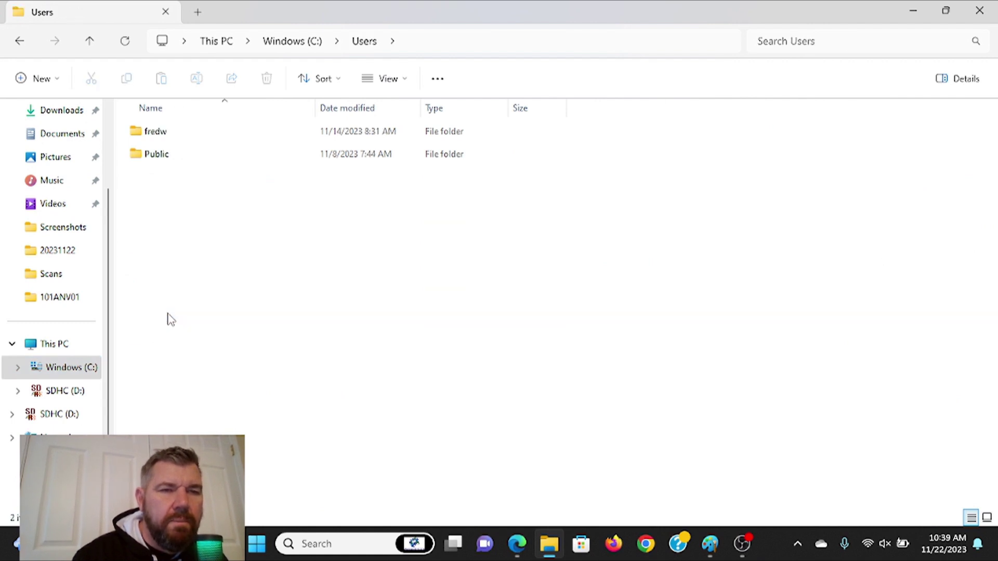
double_click(168, 159)
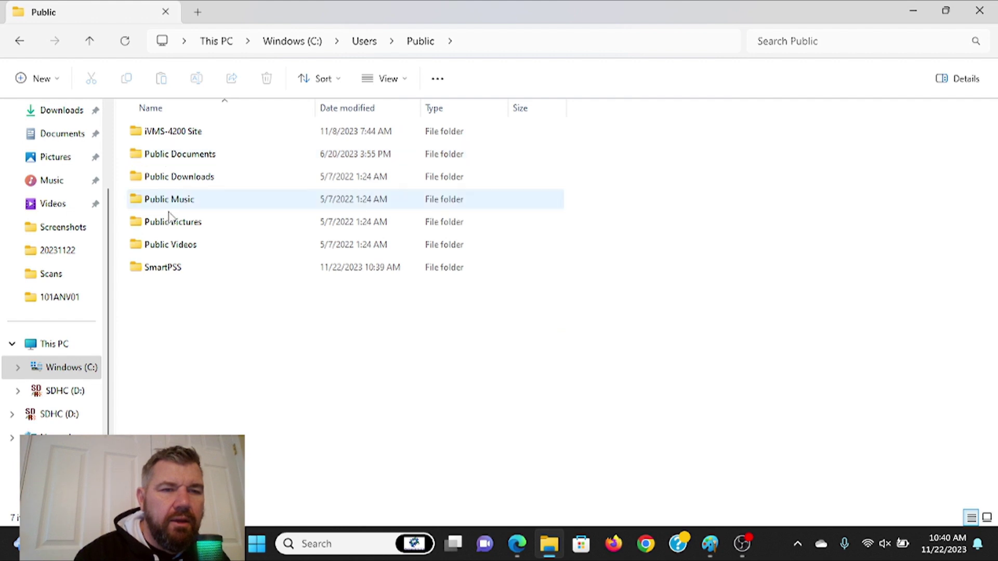
double_click(188, 270)
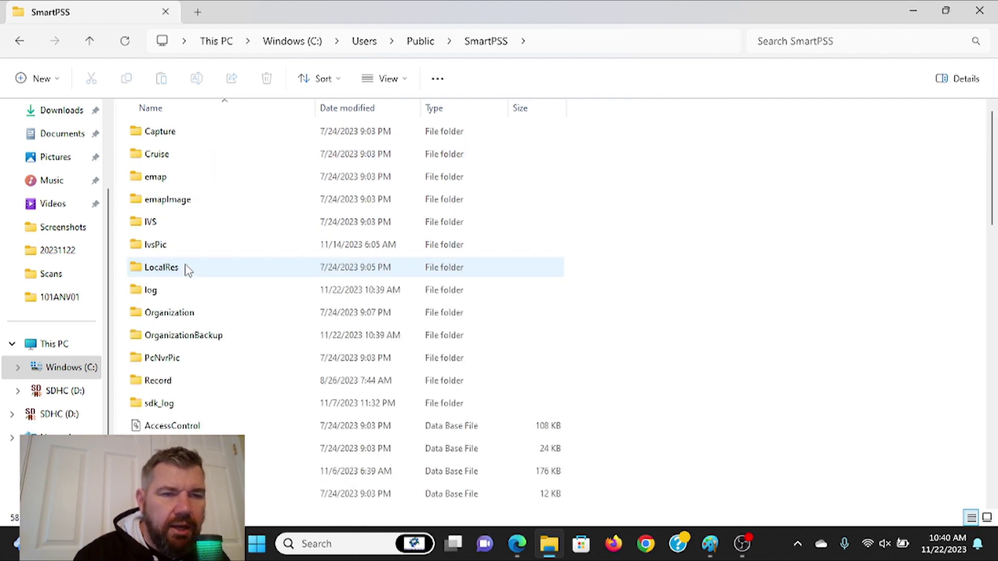
double_click(198, 135)
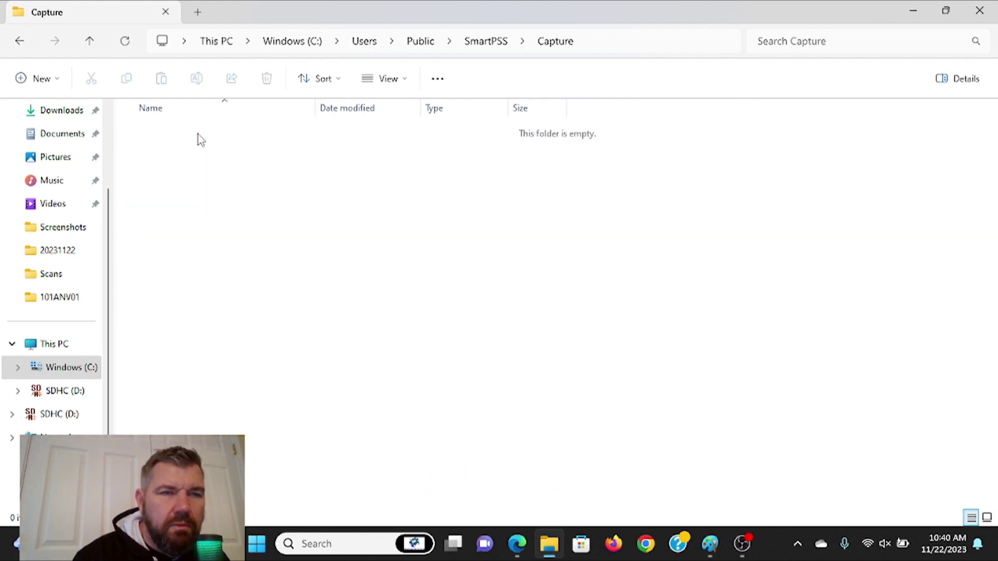
Navigate from Windows (C:) through Users\Public\SmartPSS\Record into the DownLoad folder.
click(76, 369)
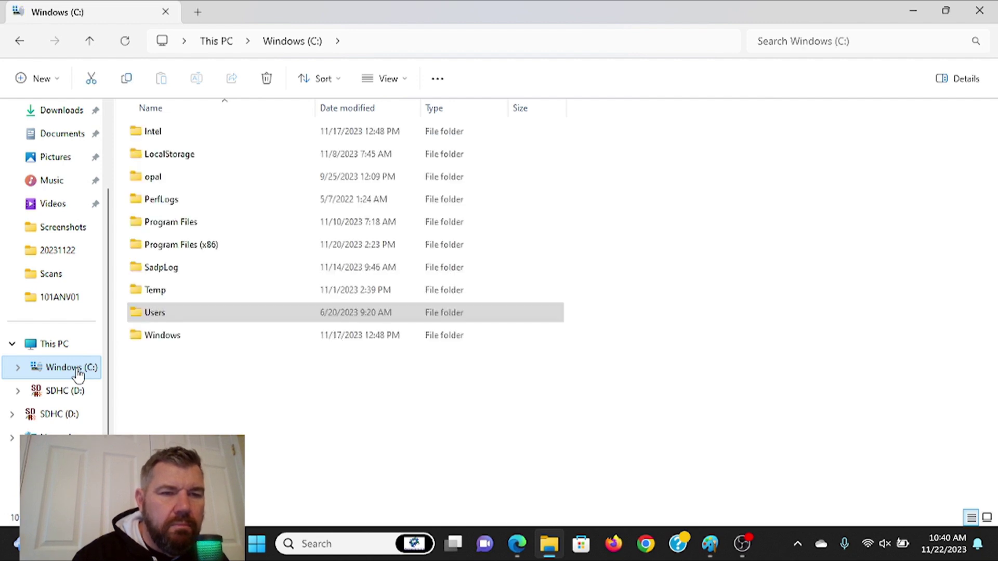
double_click(185, 314)
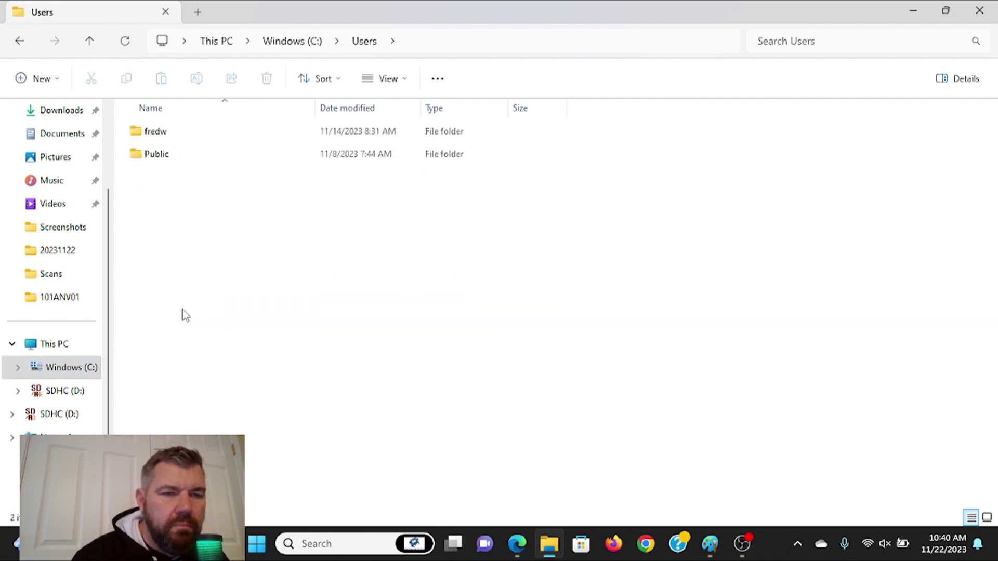
double_click(158, 155)
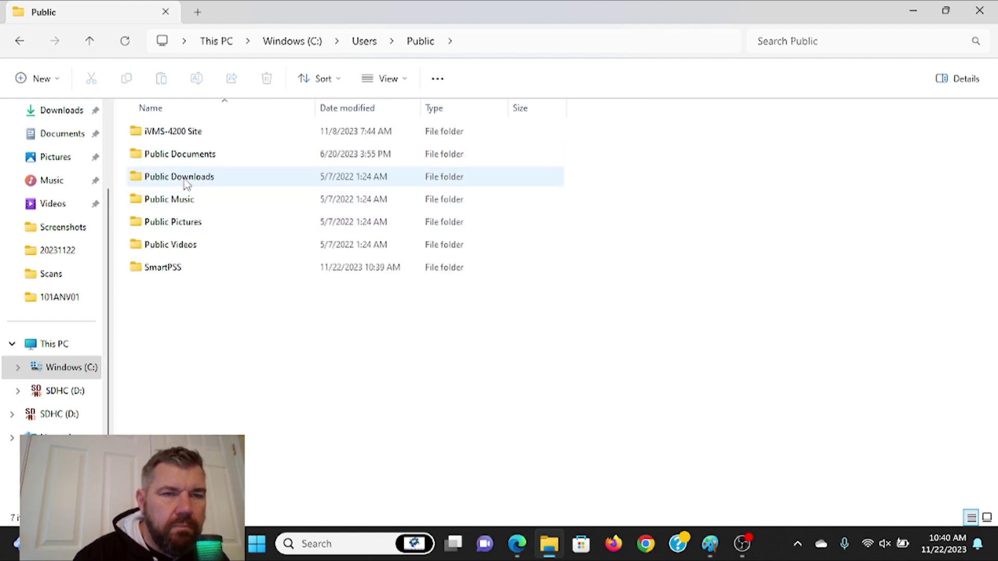
click(178, 268)
double_click(179, 267)
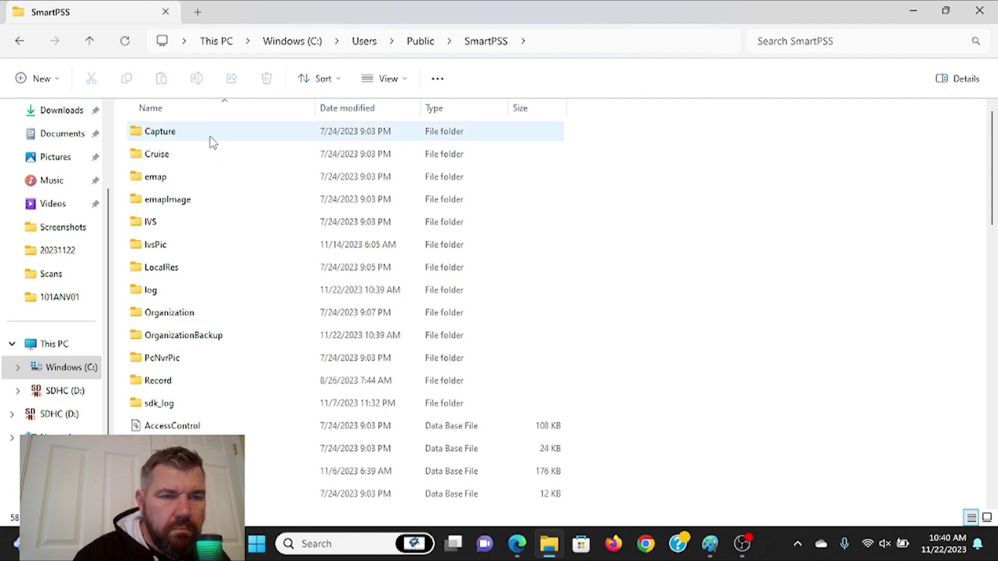
double_click(202, 382)
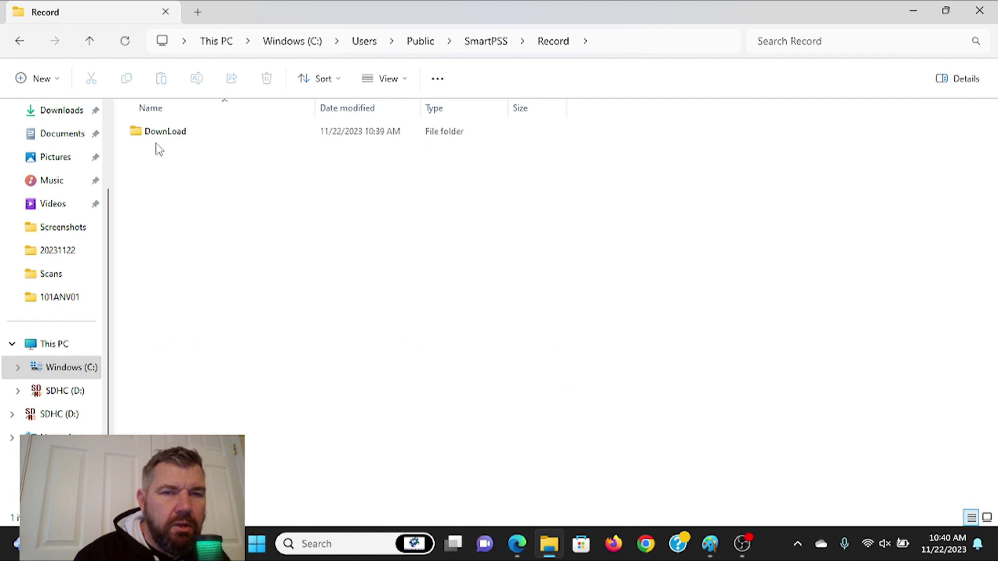
click(147, 130)
double_click(147, 130)
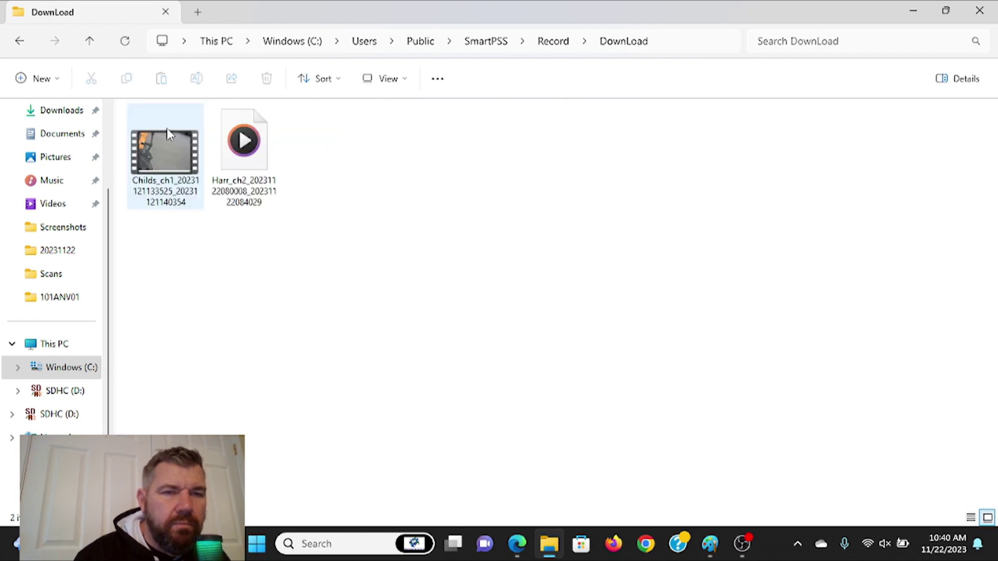
Try the Harr_ch2 AVI in Media Player, then open it with Windows Media Player Legacy.
double_click(243, 149)
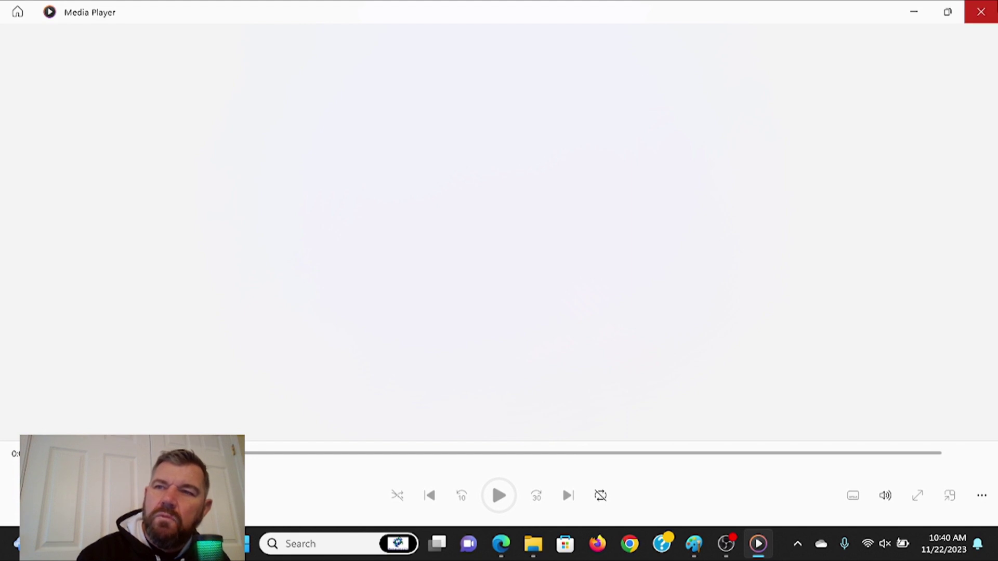
click(981, 11)
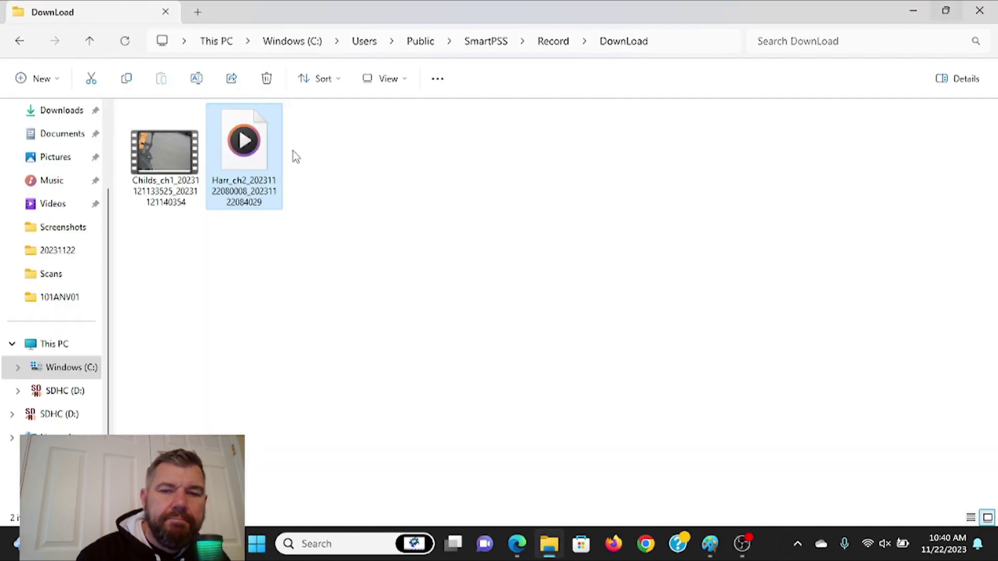
right_click(255, 147)
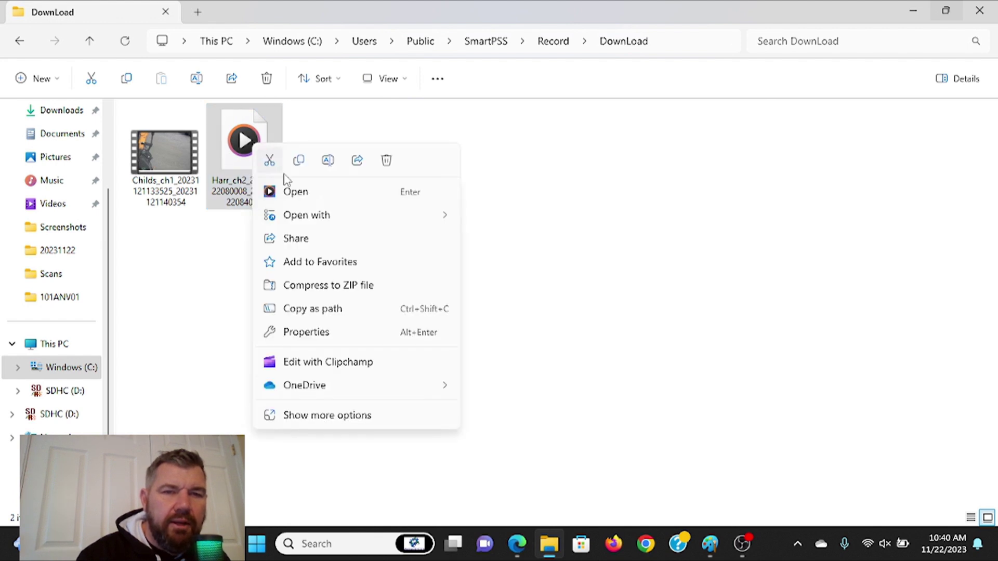
mouse_move(309, 223)
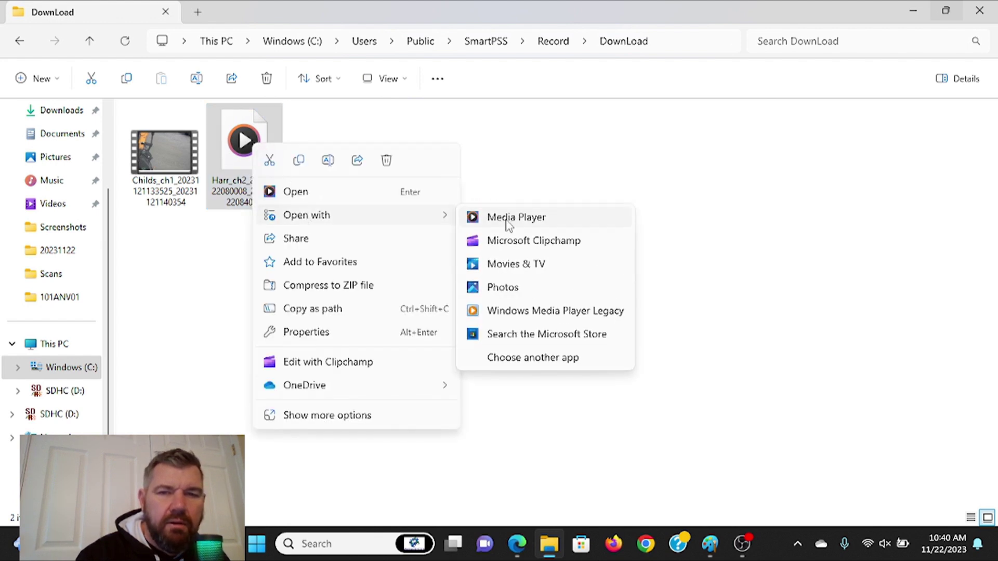
click(514, 313)
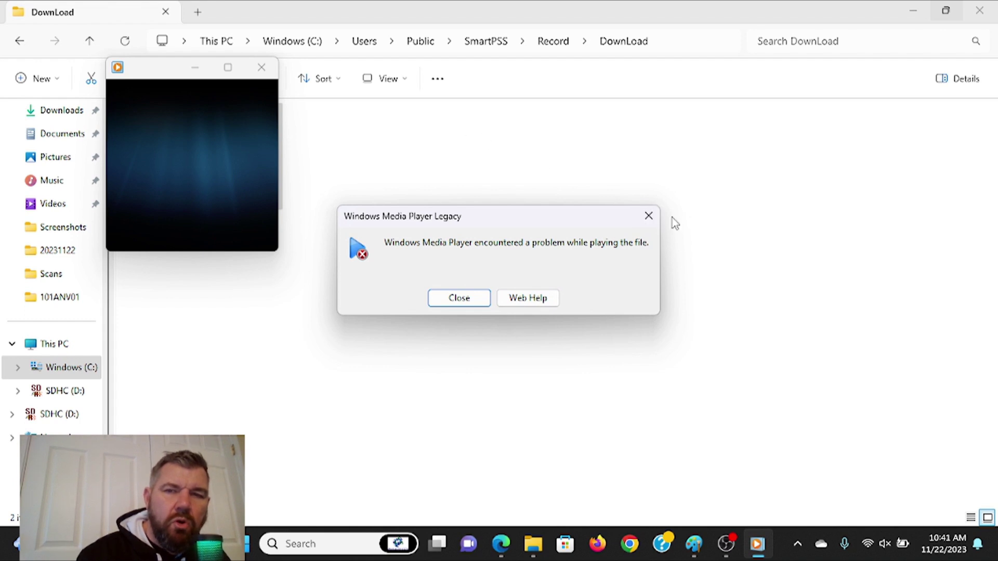
Close the failed legacy player, play the Childs_ch1 clip, and exit full-screen to Home.
click(262, 67)
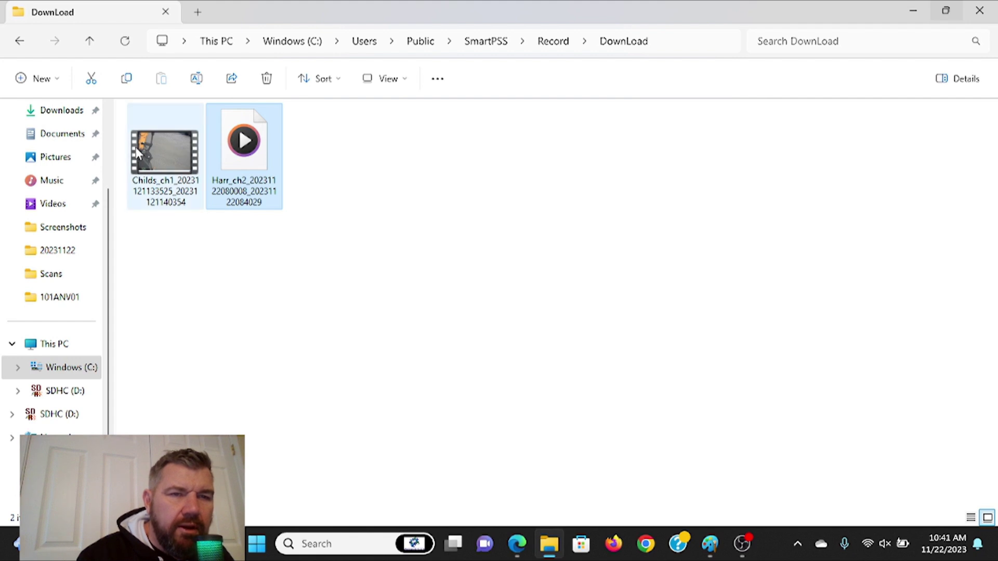
double_click(171, 166)
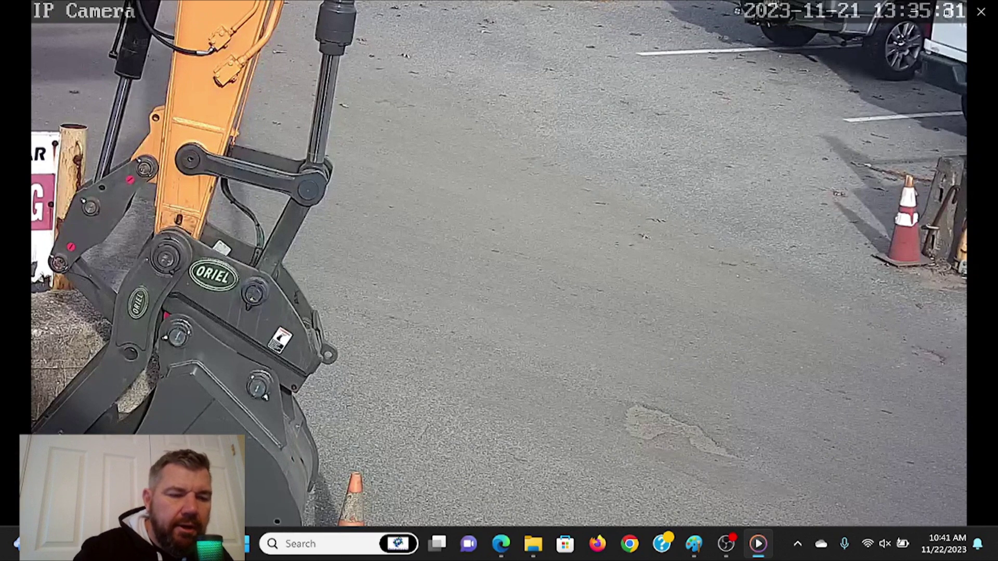
key(Escape)
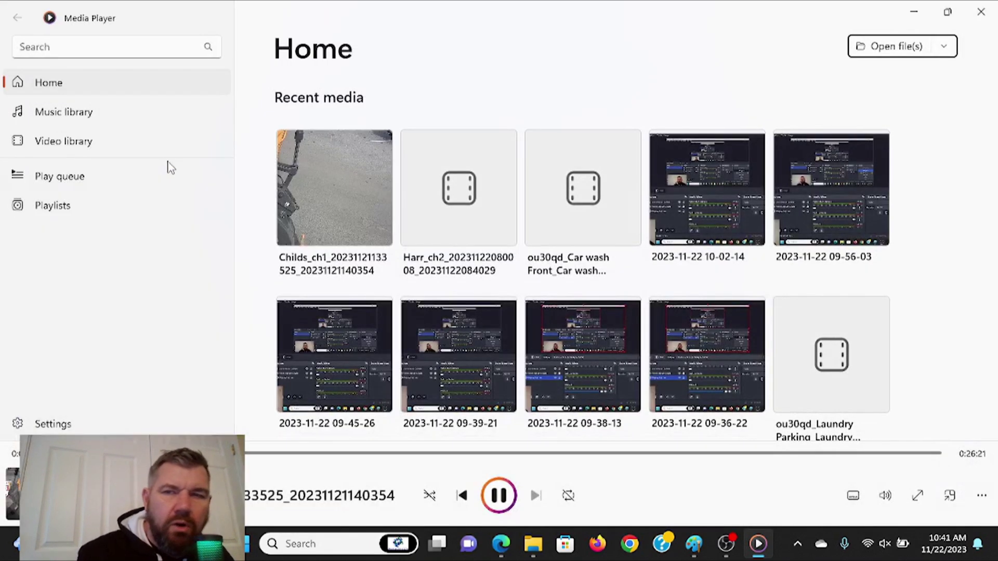